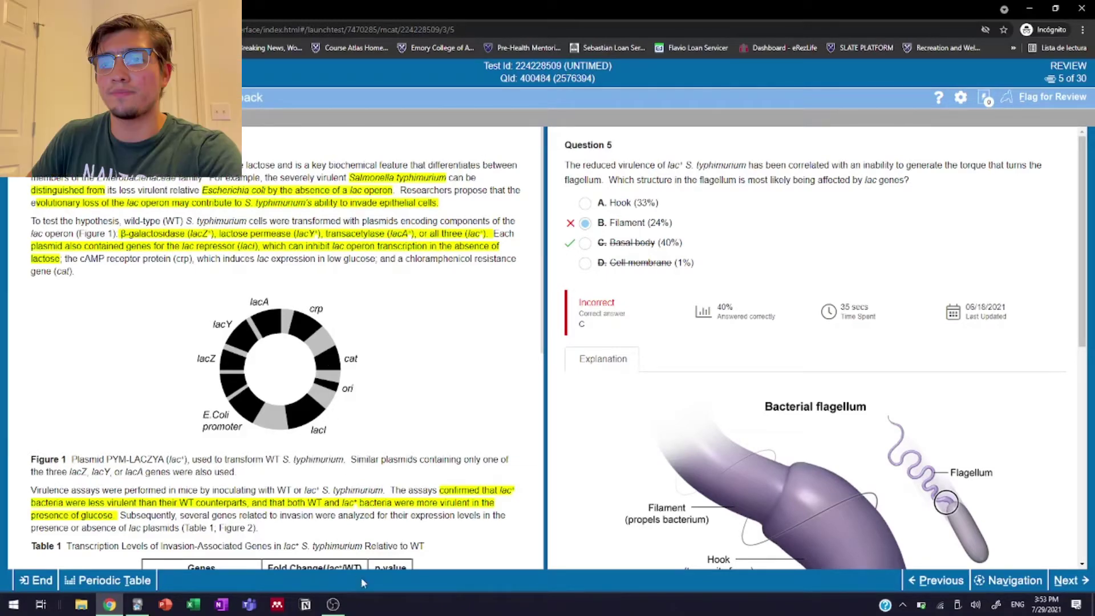
Return from the screen recorder to the Question 5 review in the browser
click(332, 605)
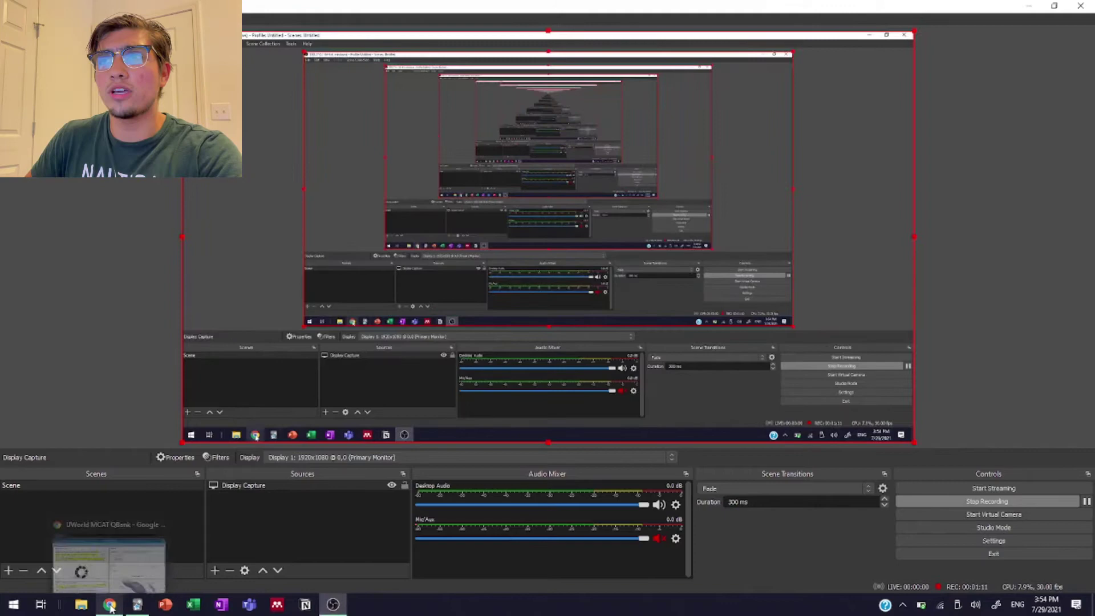
click(109, 604)
click(333, 605)
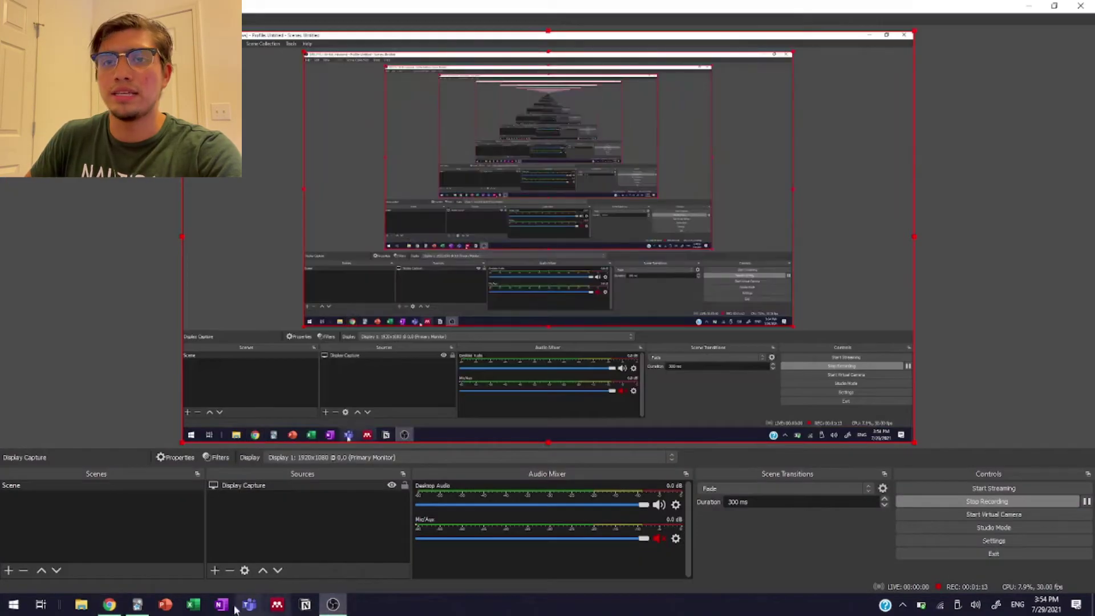
click(109, 605)
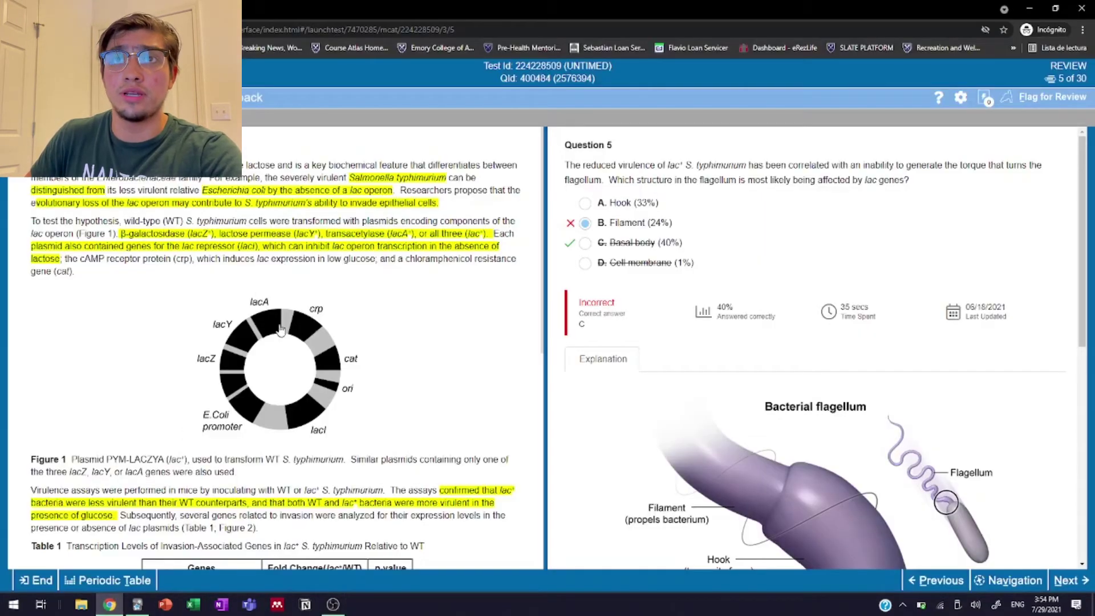
scroll(280, 330, down, 1)
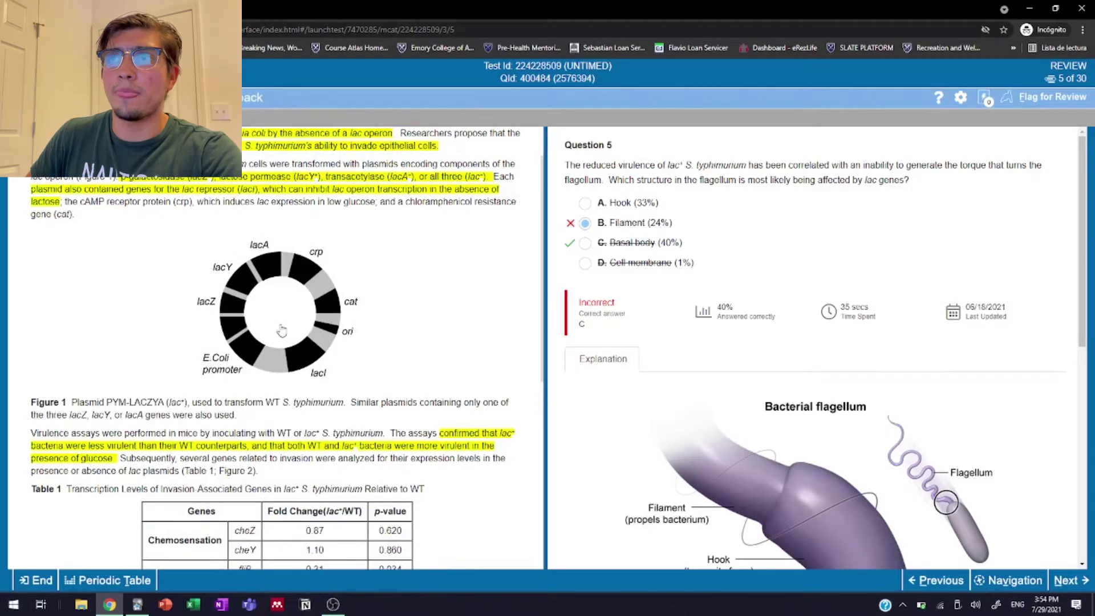
scroll(281, 331, up, 1)
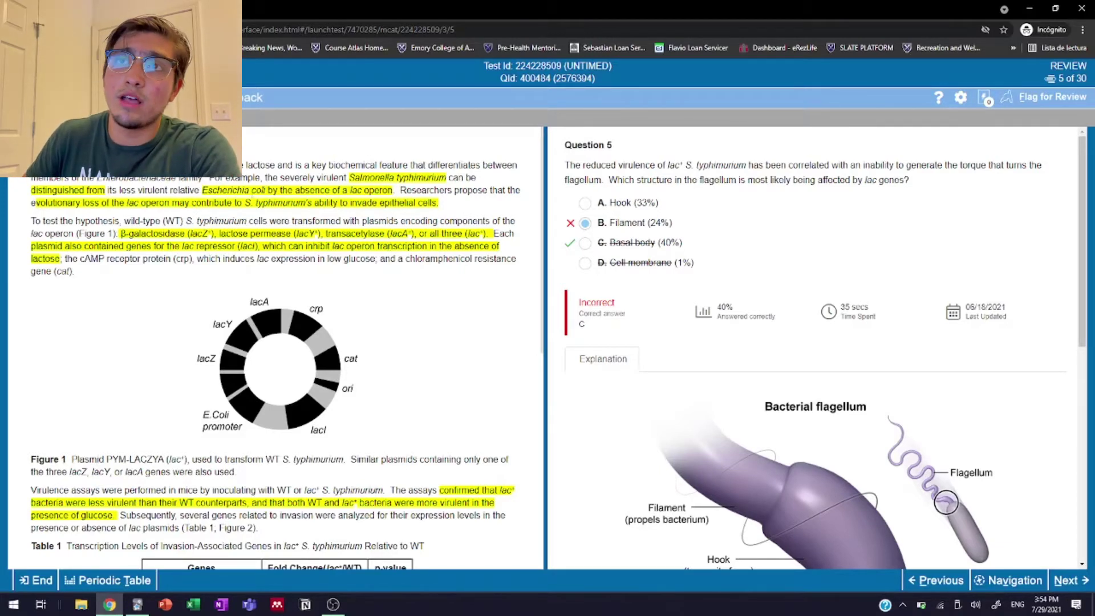
Select the passage phrase 'S. typhimurium's' and the Hook, Filament, Basal body and Cell membrane answers
drag(261, 206, 312, 205)
click(332, 220)
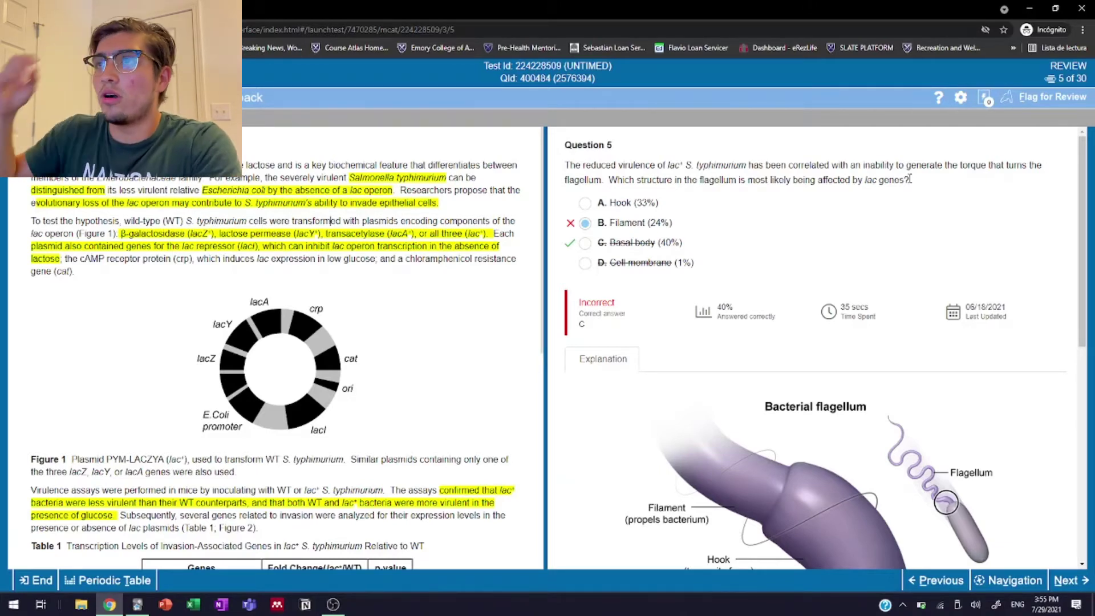
double_click(612, 202)
drag(610, 223, 656, 222)
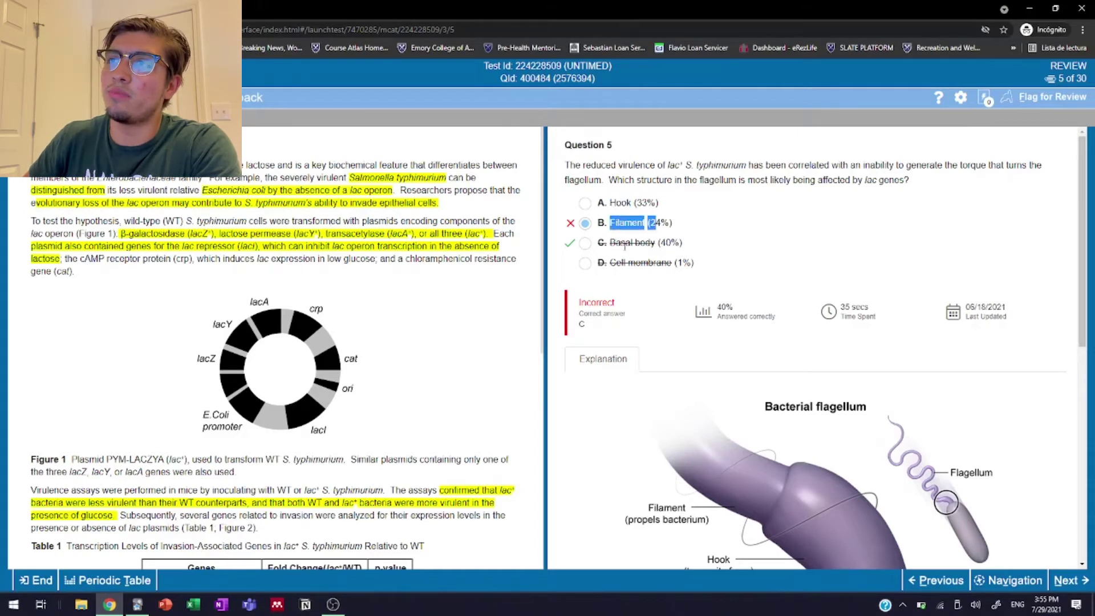
drag(610, 244, 665, 244)
mouse_move(608, 262)
mouse_down()
mouse_move(681, 264)
mouse_move(606, 271)
mouse_up()
Re-select answer choices A through C and the Basal body (40%) answer, then clear the selection
click(698, 278)
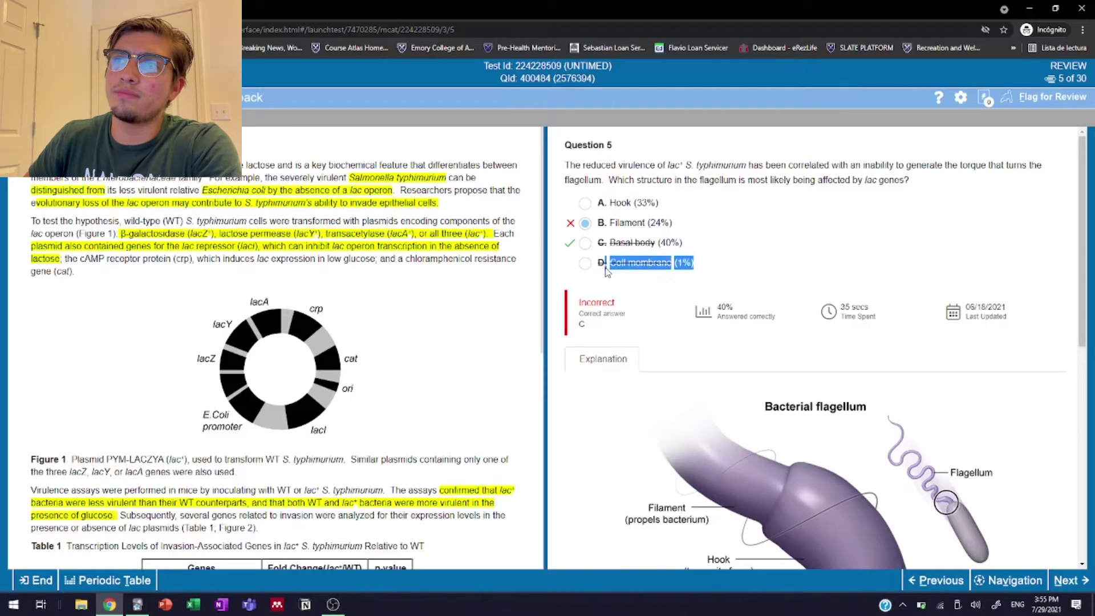
click(644, 287)
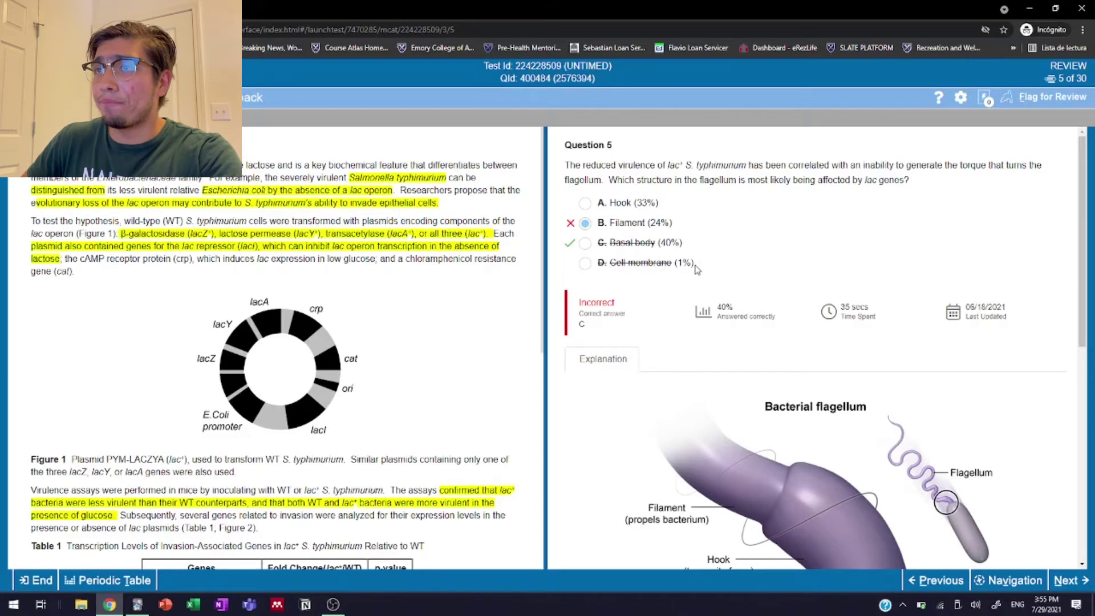
drag(695, 264, 641, 263)
drag(701, 248, 599, 202)
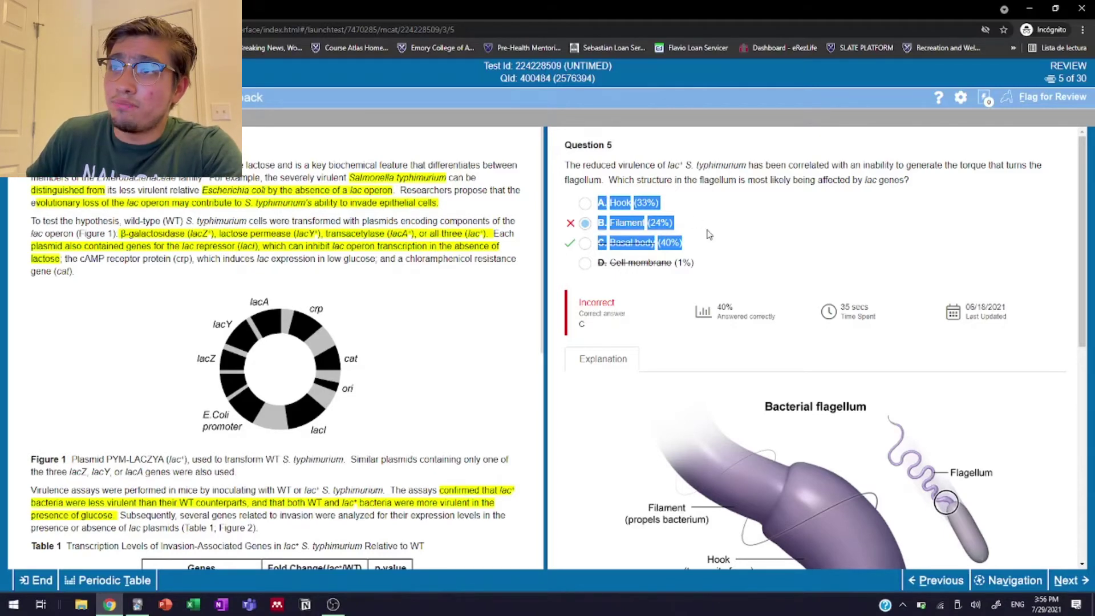
drag(707, 244, 606, 243)
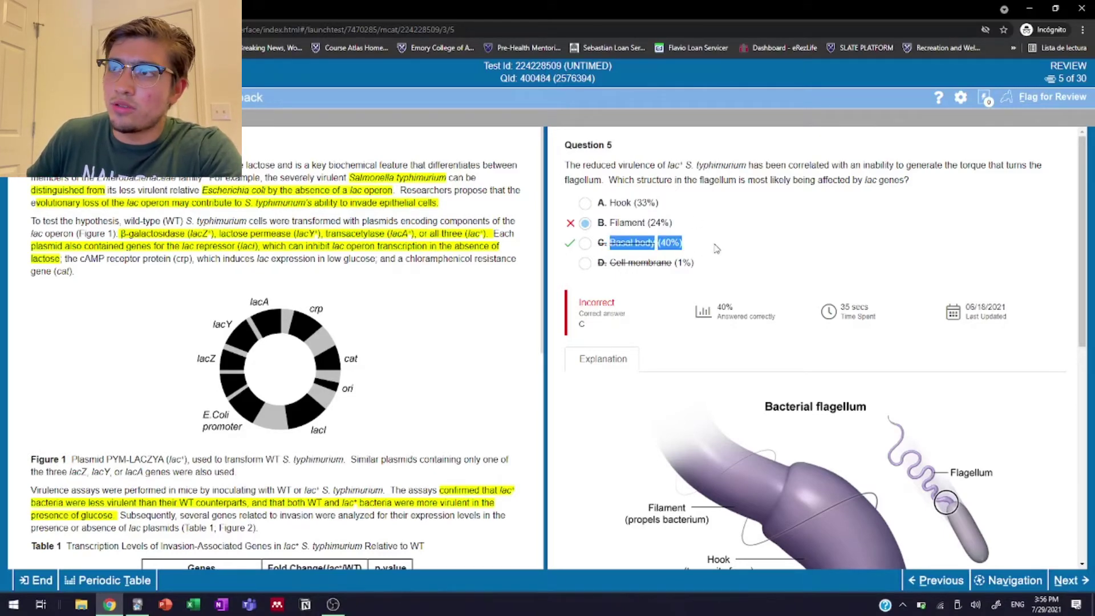
click(765, 265)
Scroll to the Bacterial flagellum figure and snip it with Win+Shift+S
scroll(774, 265, down, 4)
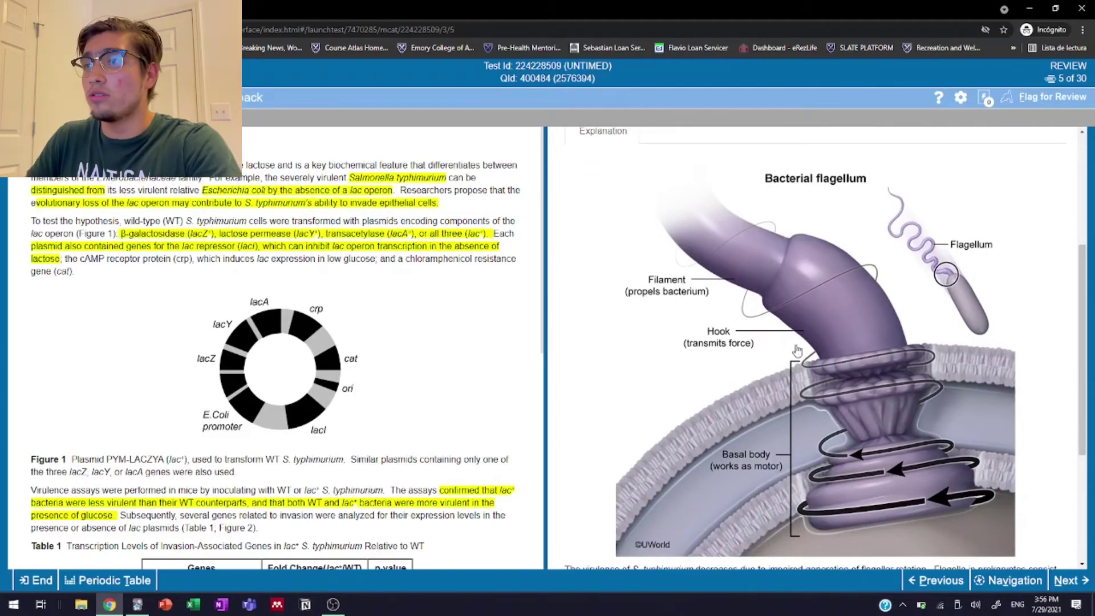
scroll(827, 362, up, 1)
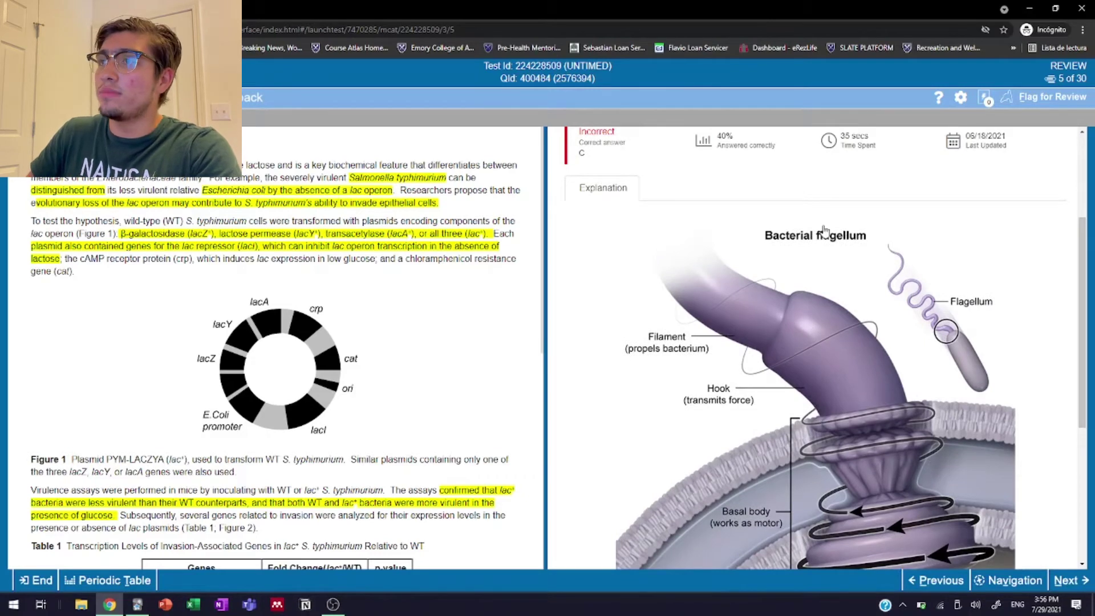
scroll(789, 263, down, 1)
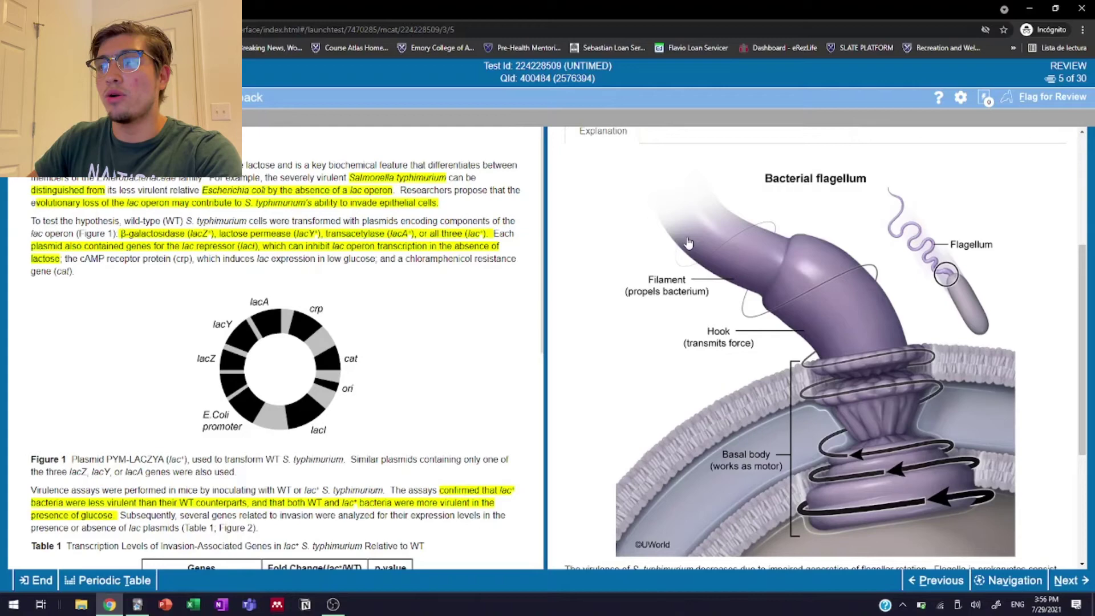
scroll(742, 285, down, 3)
scroll(764, 313, up, 4)
scroll(771, 323, down, 1)
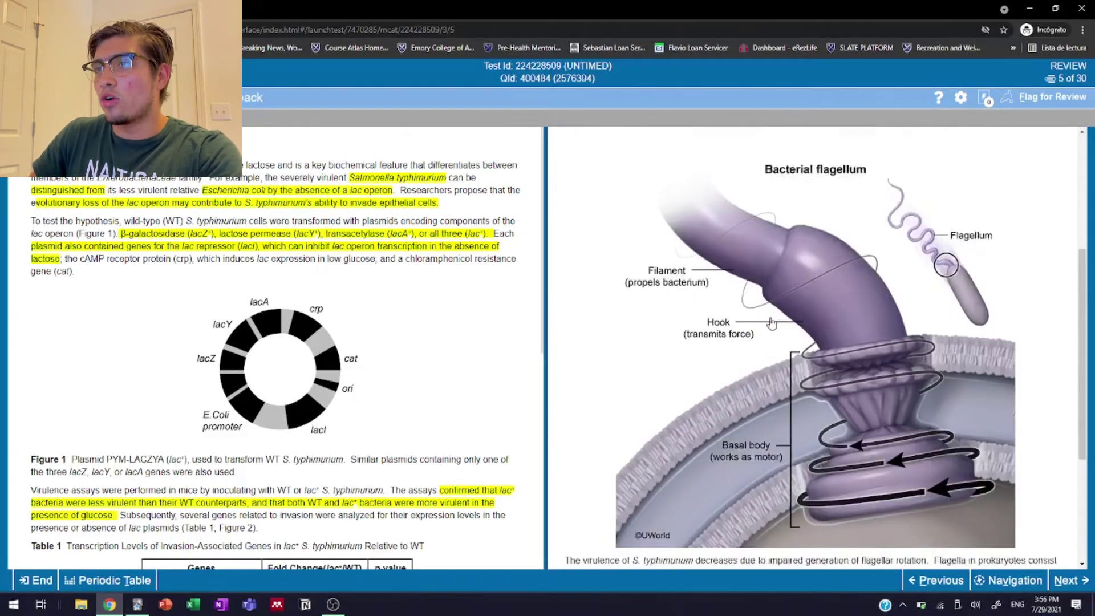
scroll(772, 324, down, 4)
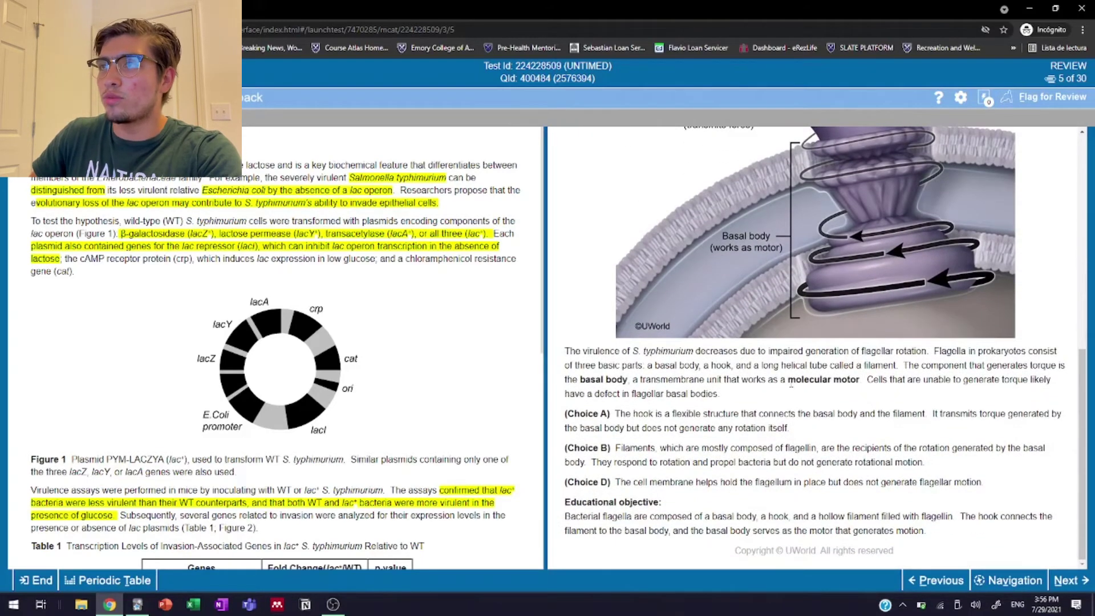
scroll(871, 376, up, 1)
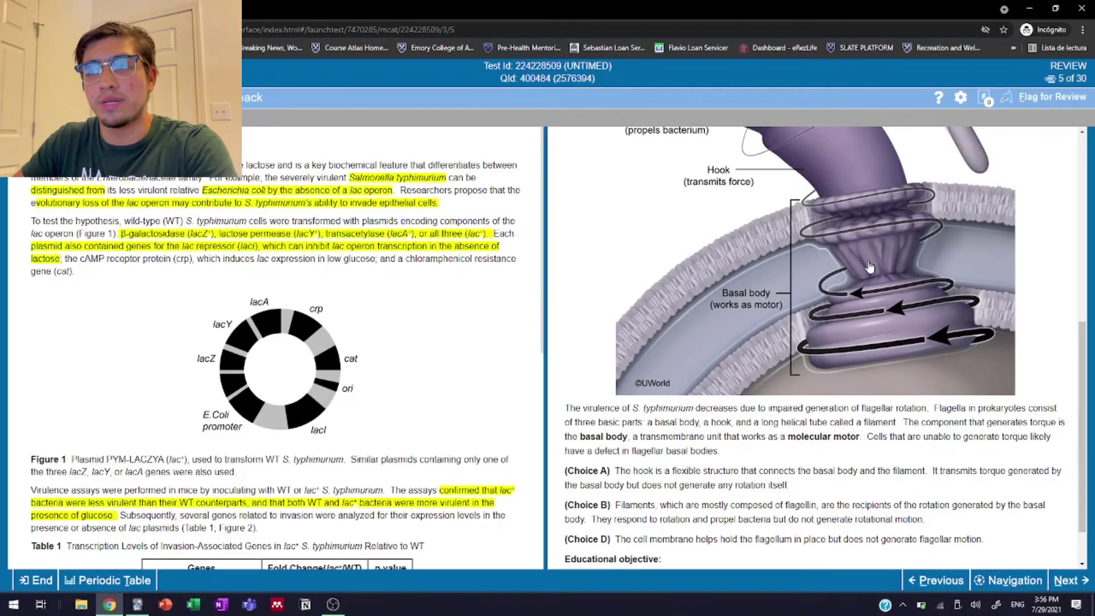
scroll(869, 267, up, 3)
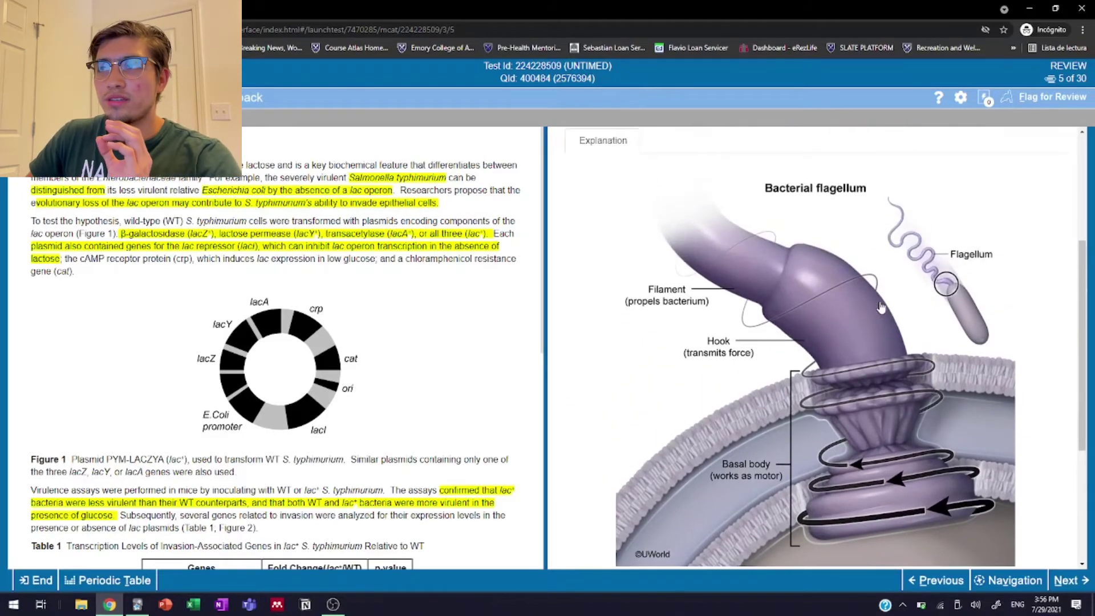
scroll(882, 308, down, 2)
scroll(879, 305, up, 2)
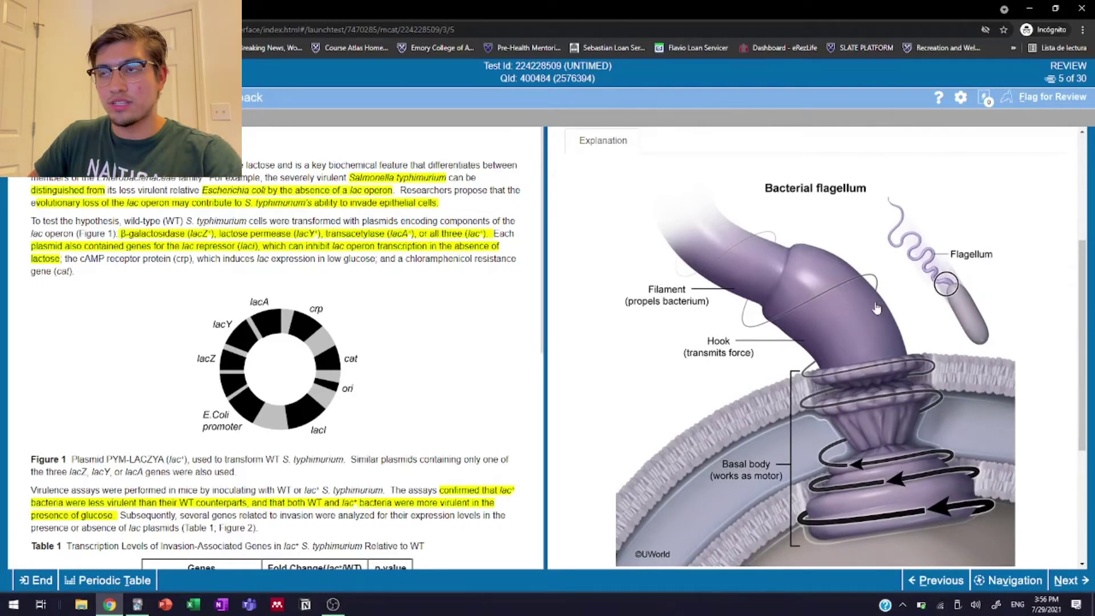
key(super+shift+s)
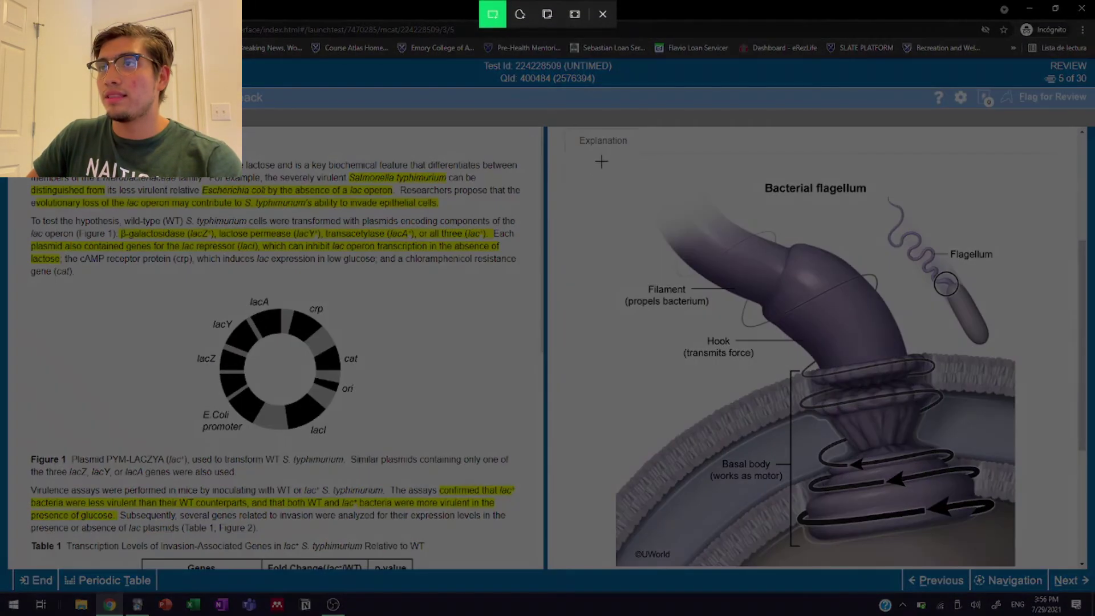
drag(593, 162, 1014, 568)
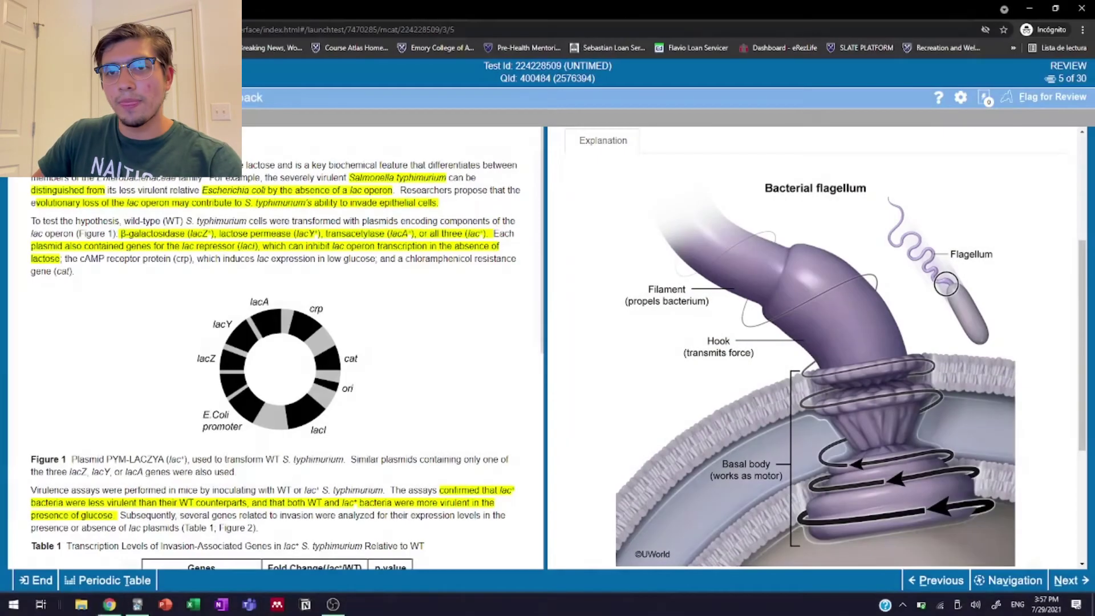
Open Anki's Add card window and move it toward the screen centre
click(136, 604)
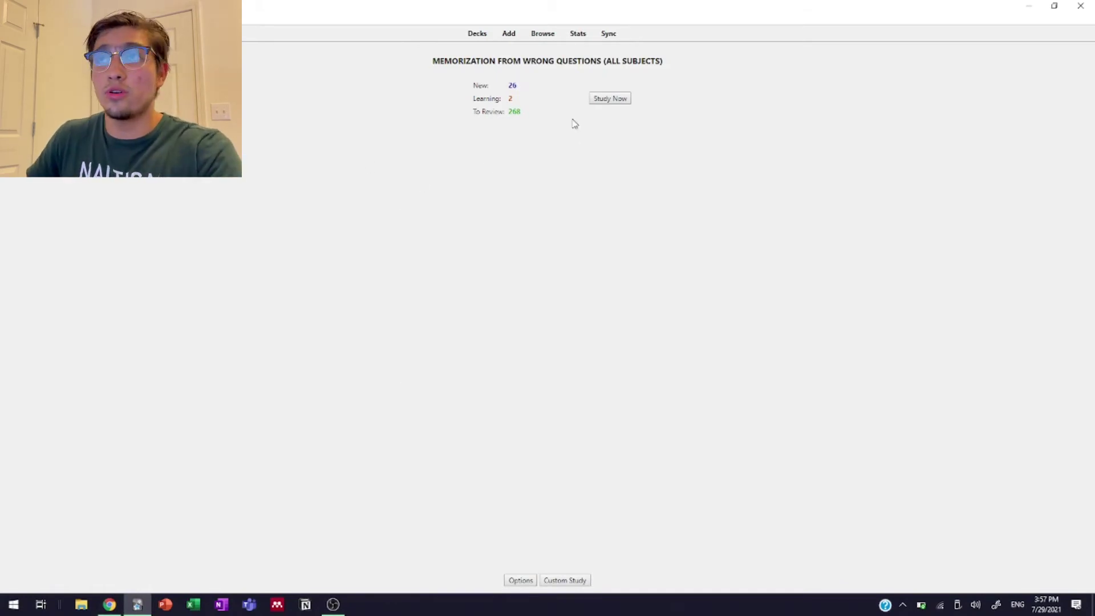
click(509, 34)
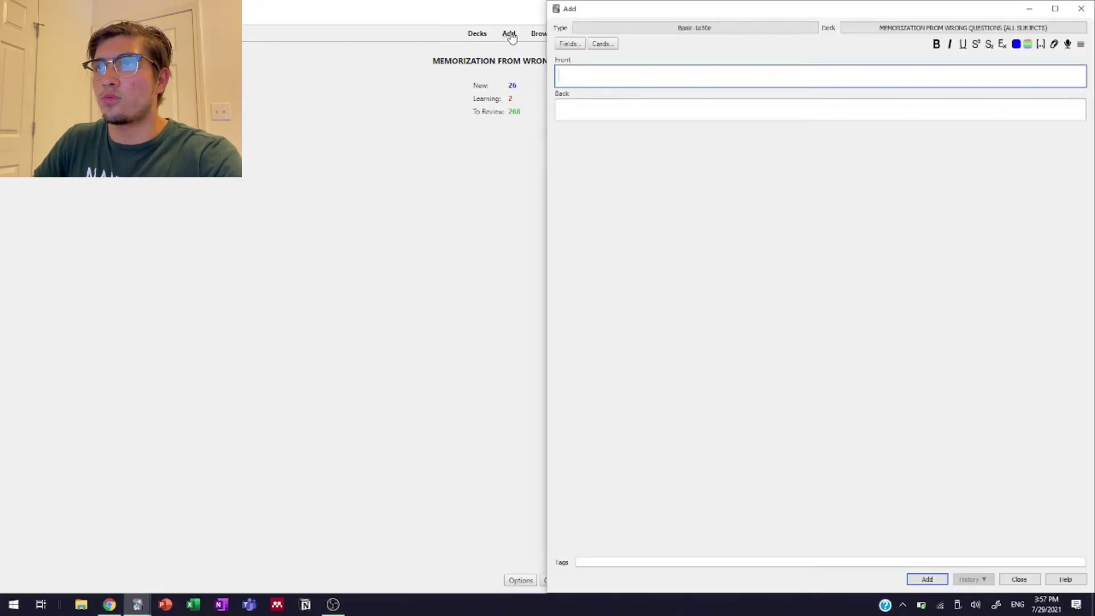
key(Escape)
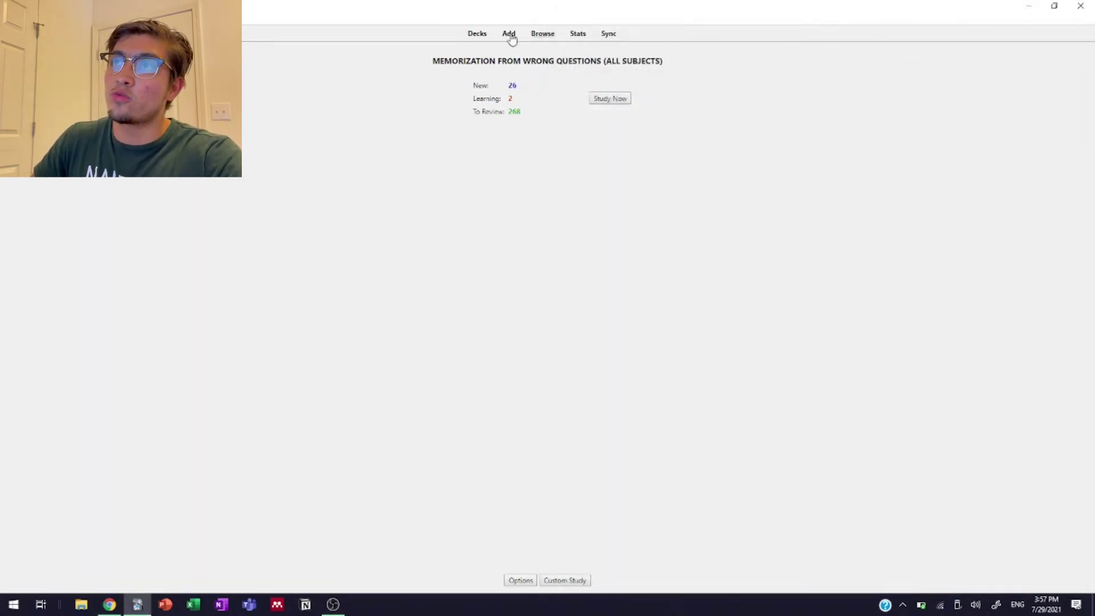
click(512, 35)
drag(841, 17, 725, 145)
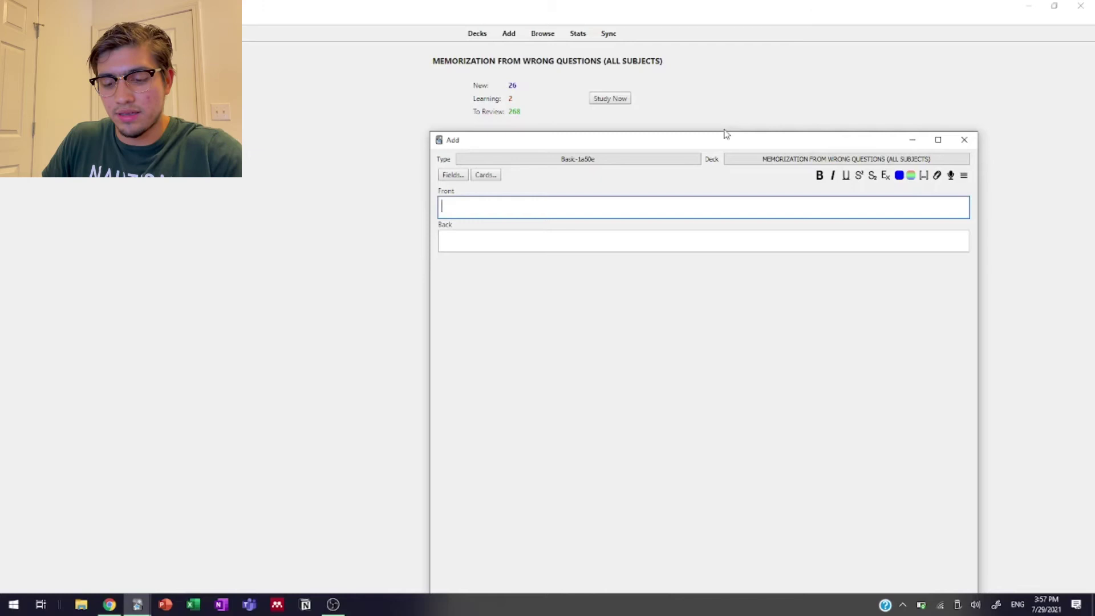
Enter the front 'What are the three components of the bacterial flagellum and which part is responsible for generating movement?'
text(What a)
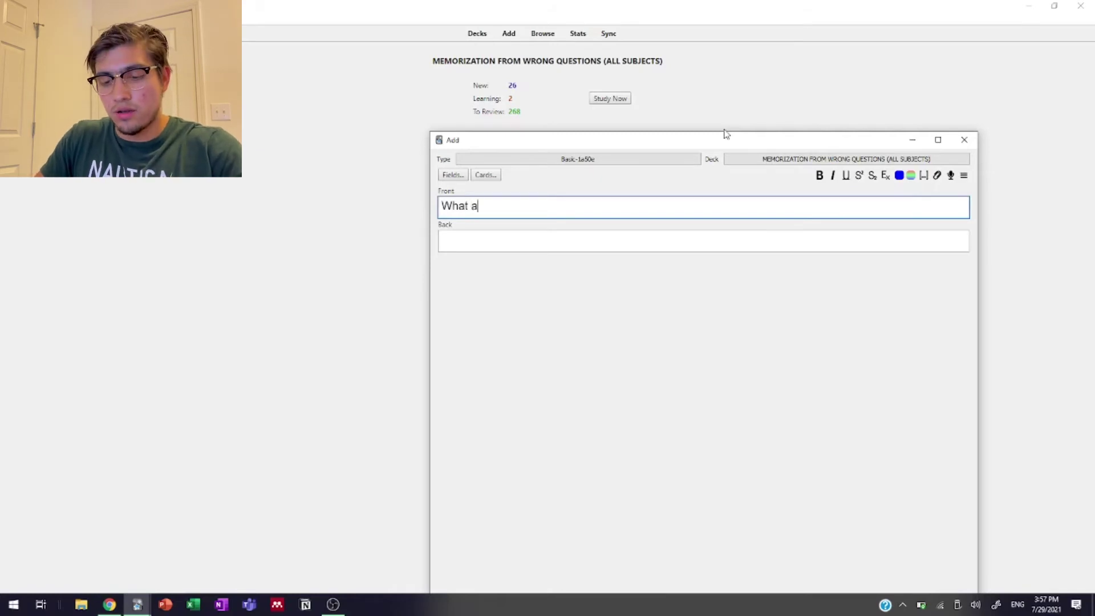
text(re the three )
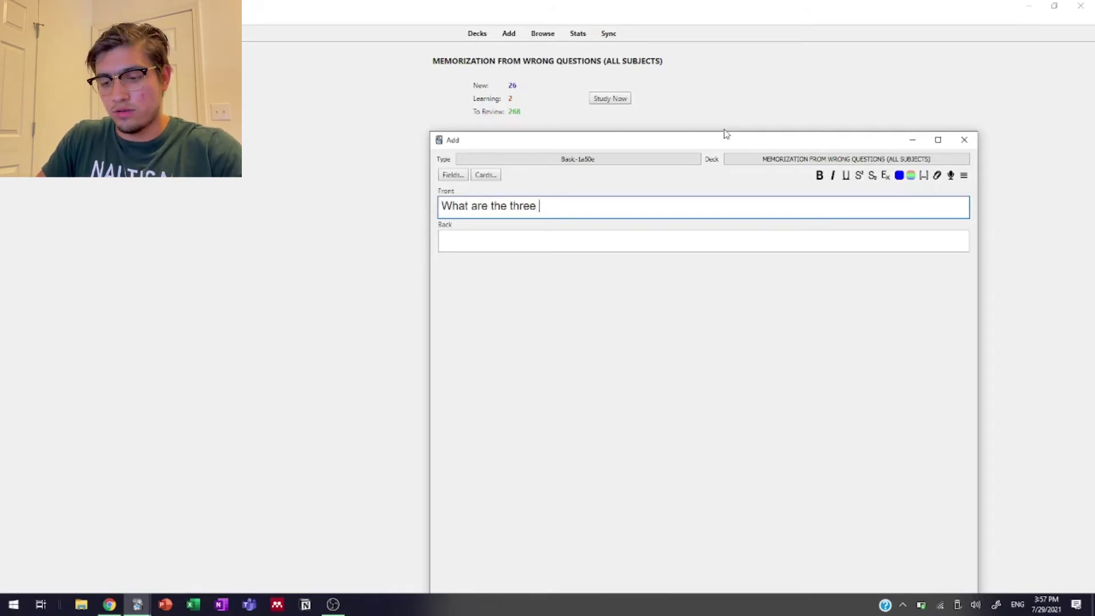
text(components for)
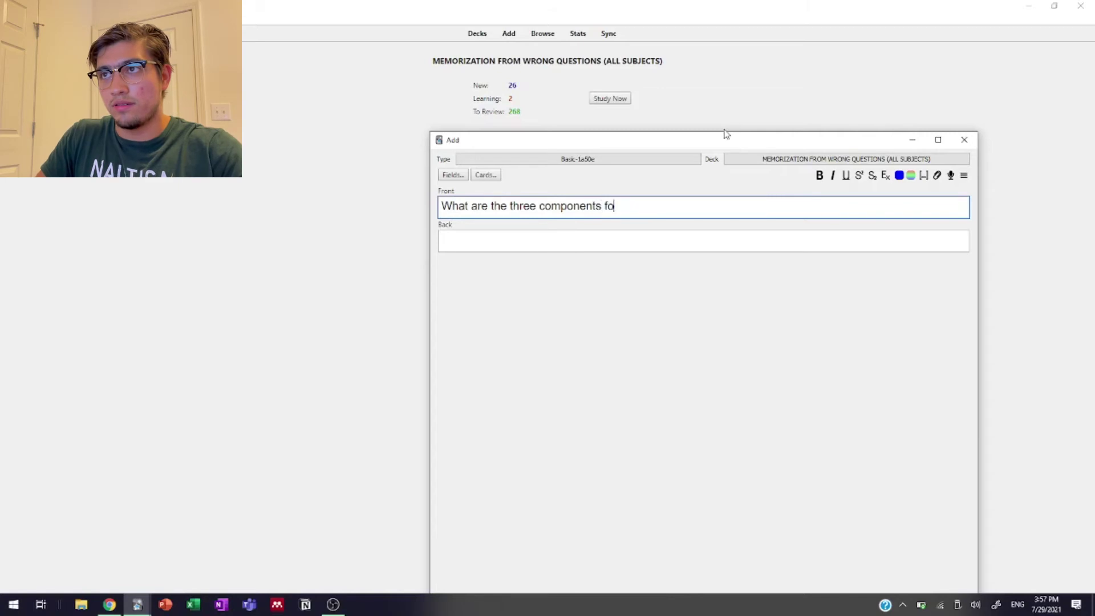
key(BackSpace)
key(BackSpace)
key(BackSpace)
text(of the )
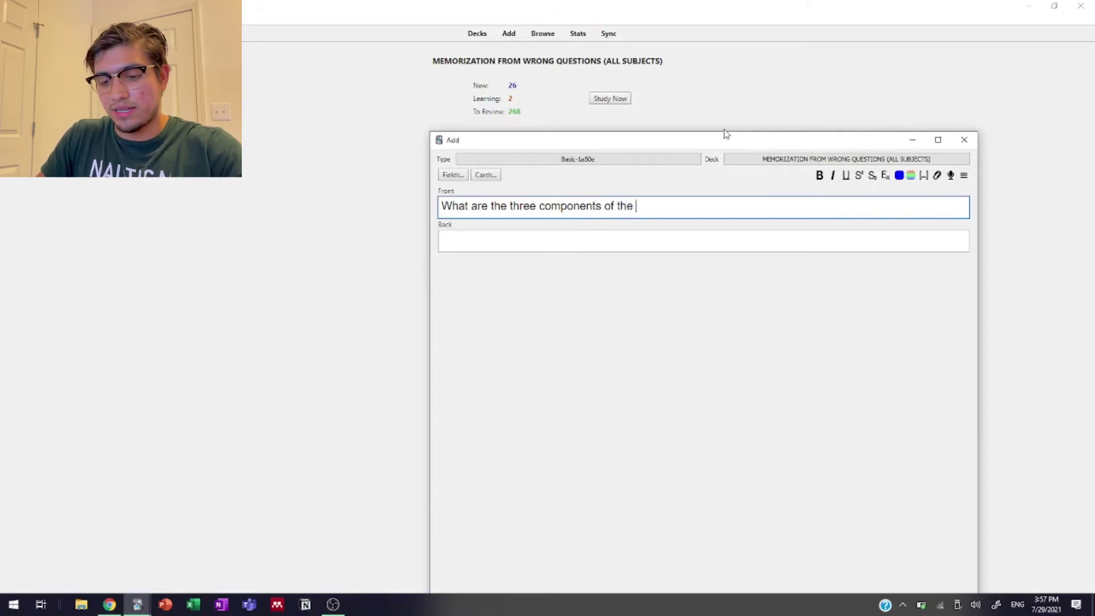
text(bacterial flagel)
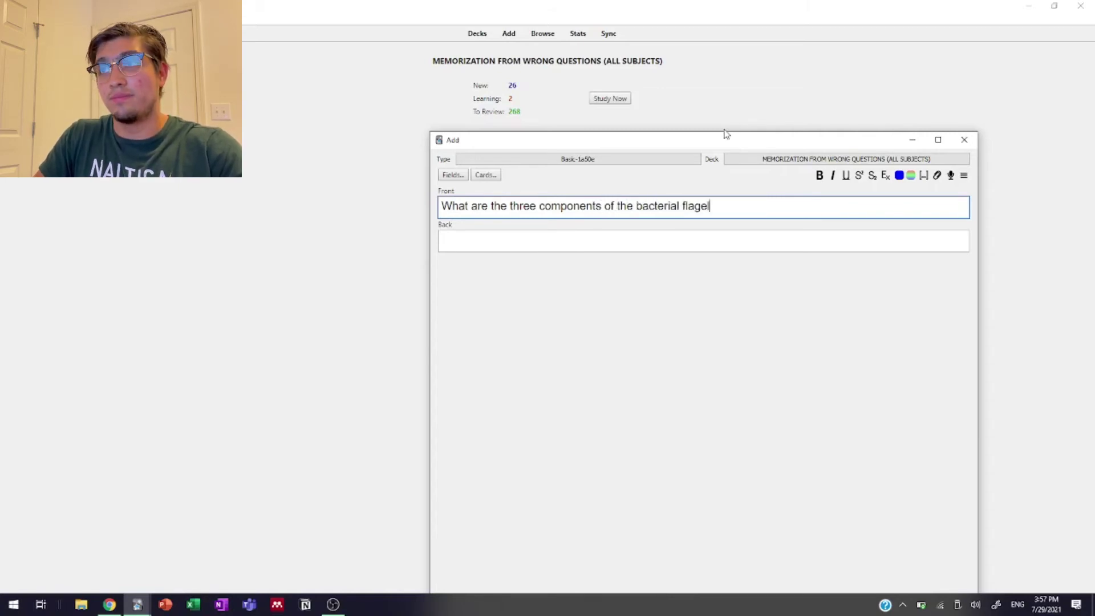
text(lum and whi)
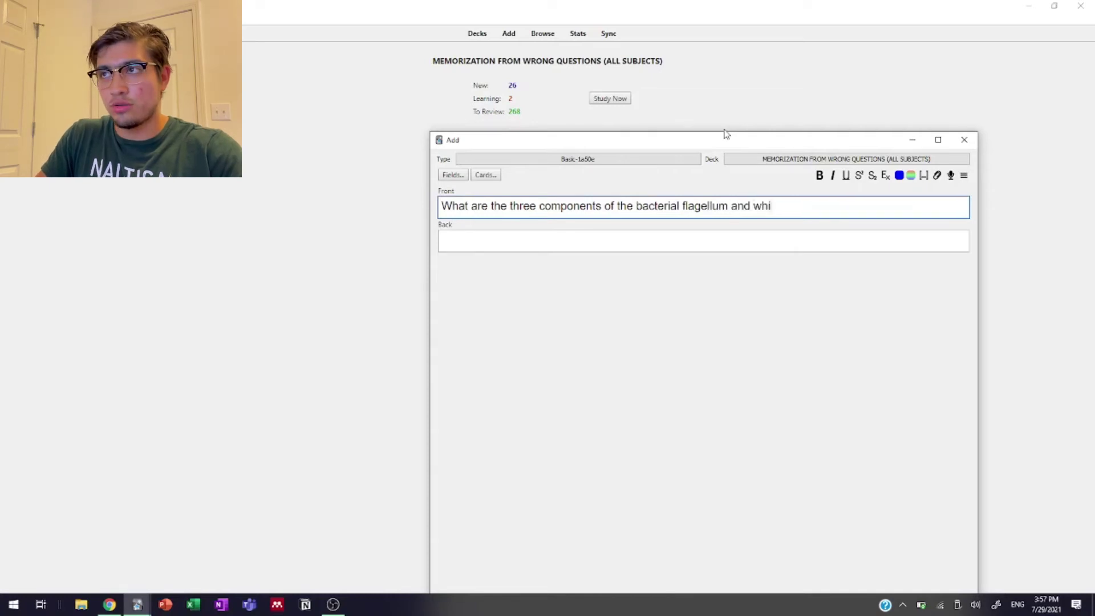
text(ch part is resposible for)
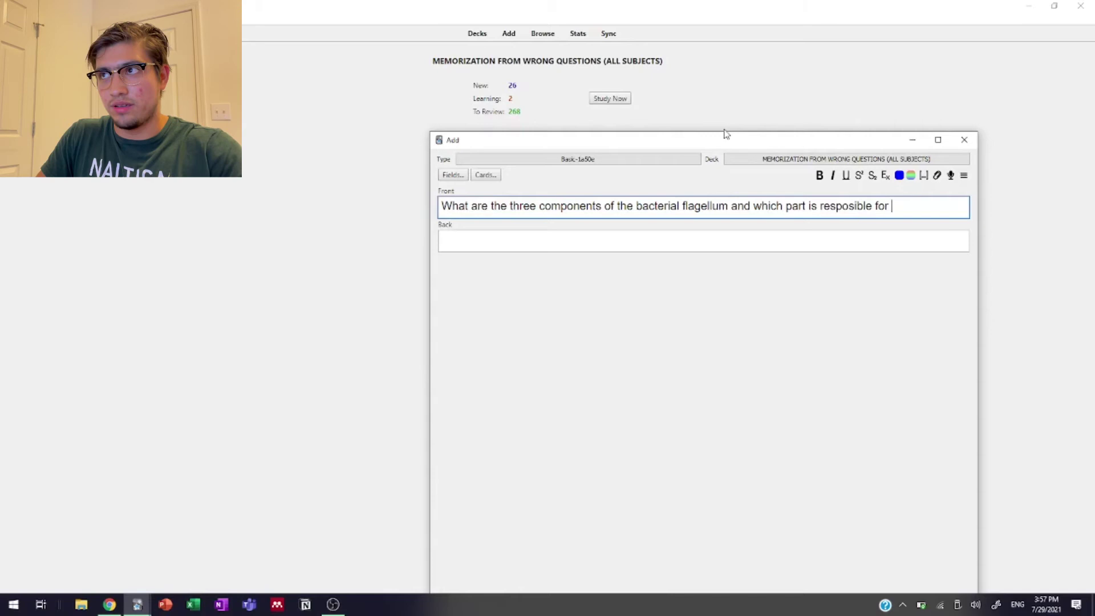
text( generating m)
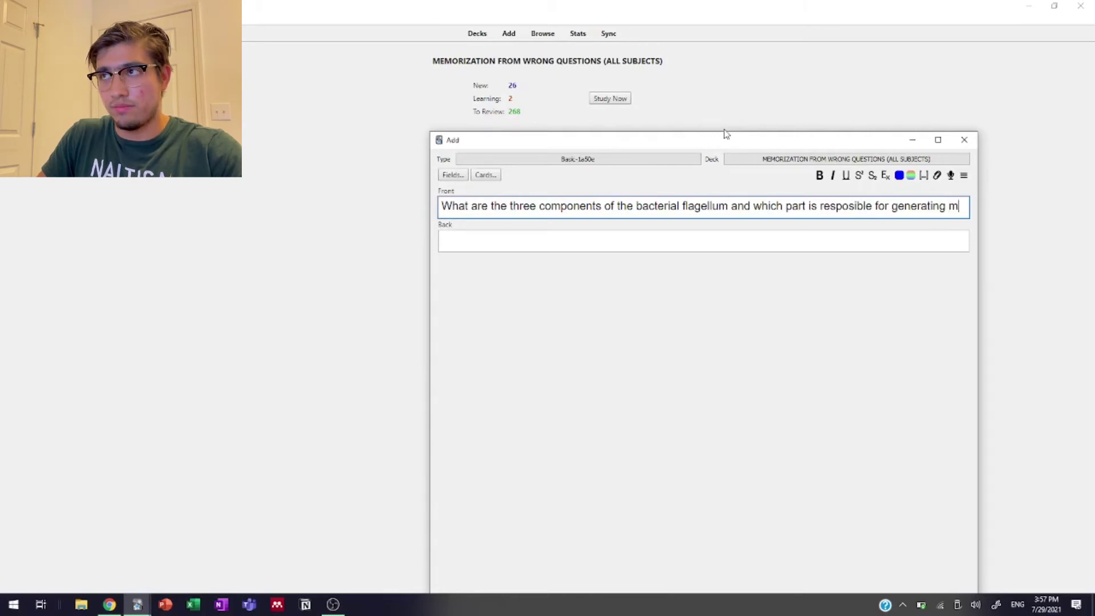
text(ovment)
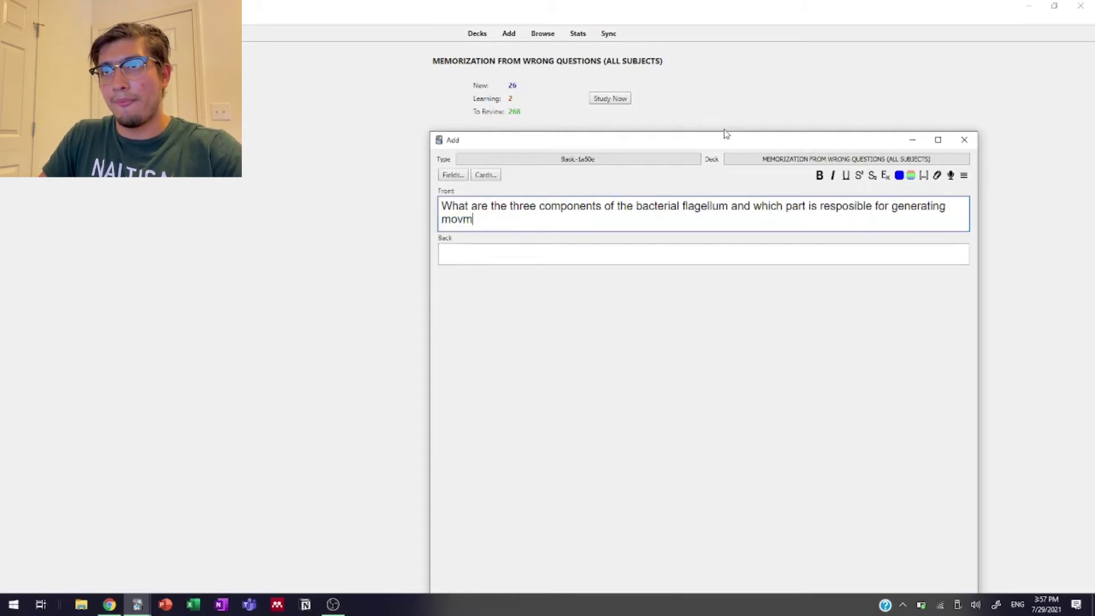
key(BackSpace)
key(BackSpace)
text(vement?)
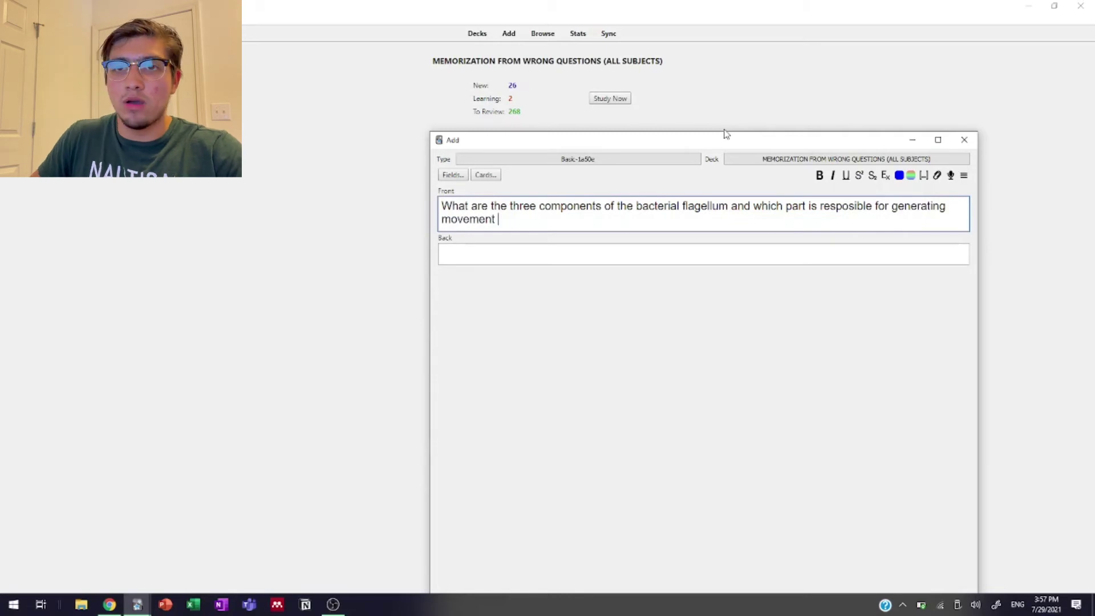
click(109, 605)
scroll(728, 273, up, 4)
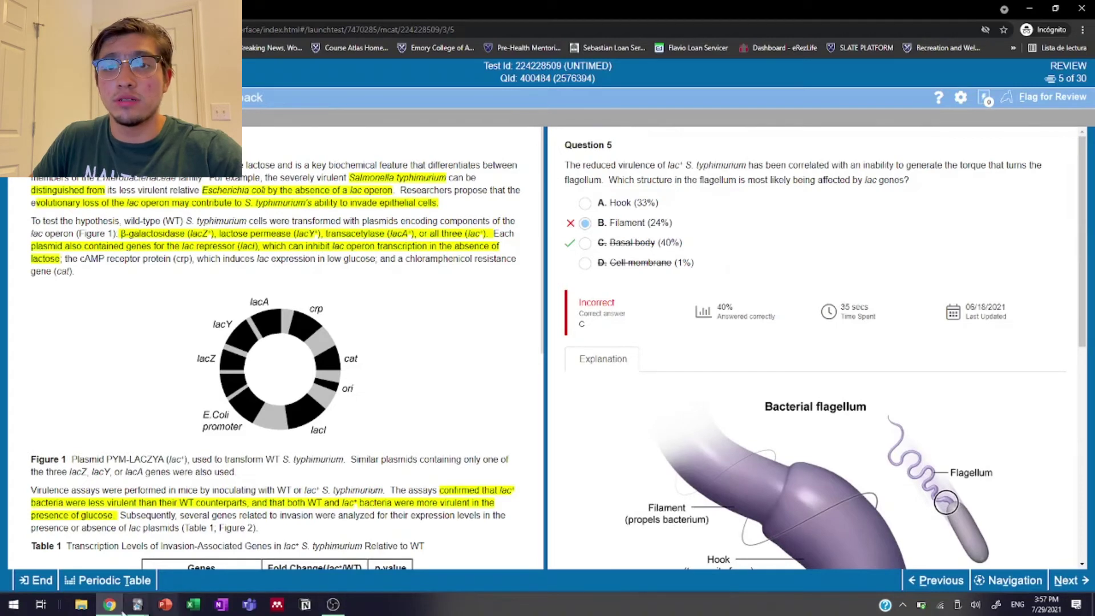
Append 'or torque' to the front question and paste the flagellum diagram into the Back field
mouse_move(137, 605)
click(196, 560)
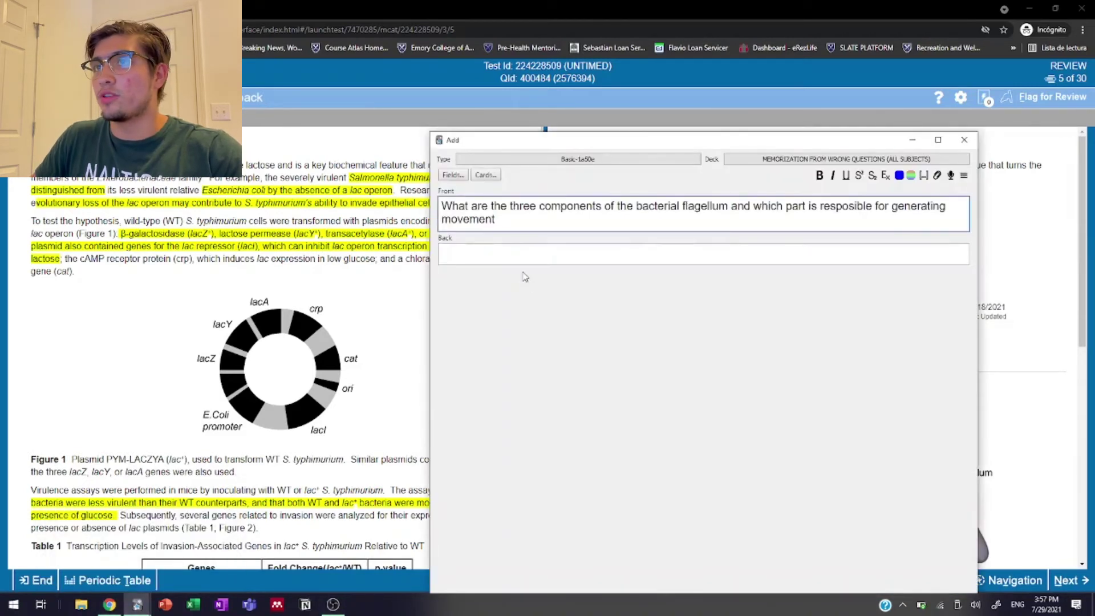
text(or torque?)
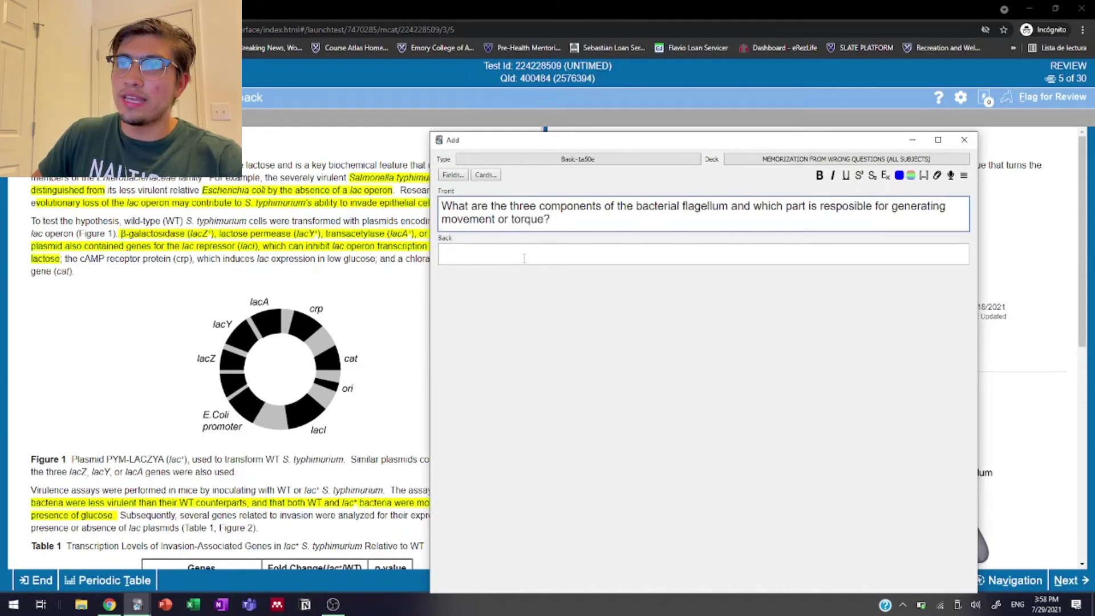
click(523, 258)
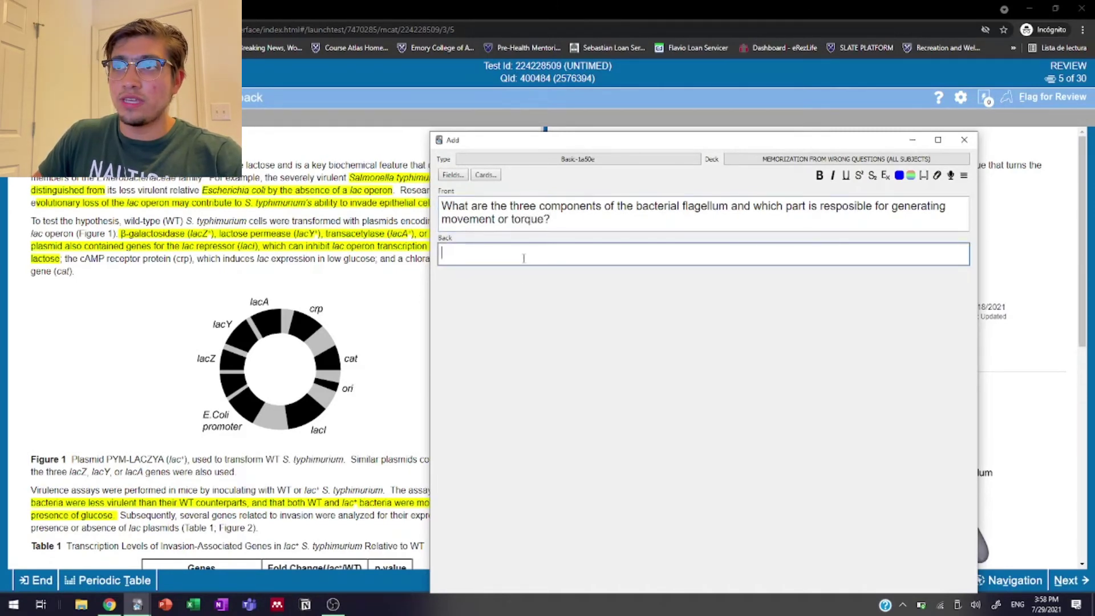
key(ctrl+v)
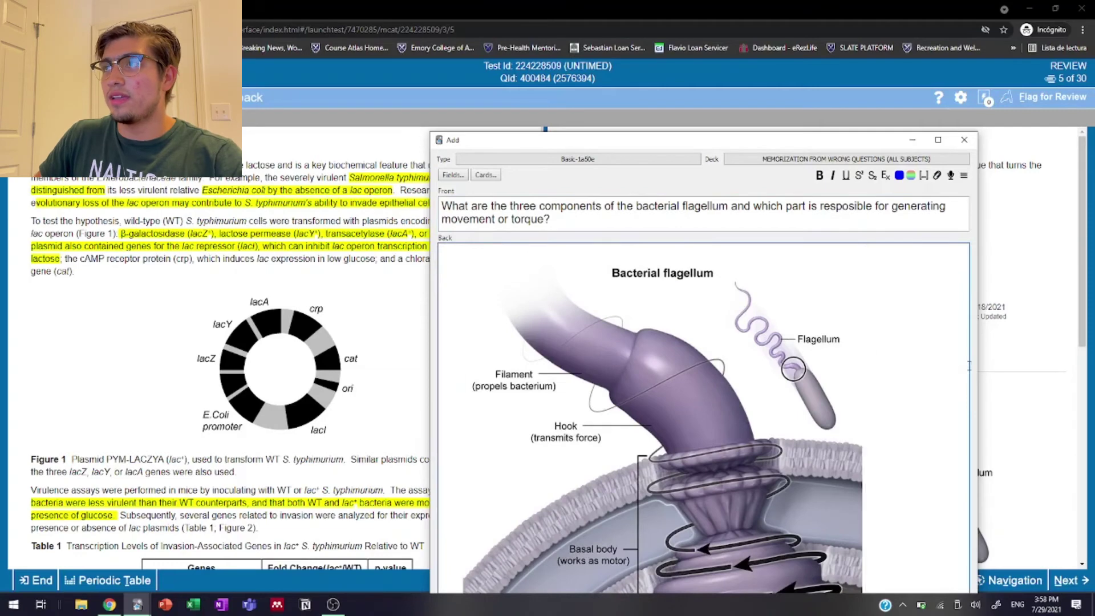
drag(857, 144, 858, 44)
key(Return)
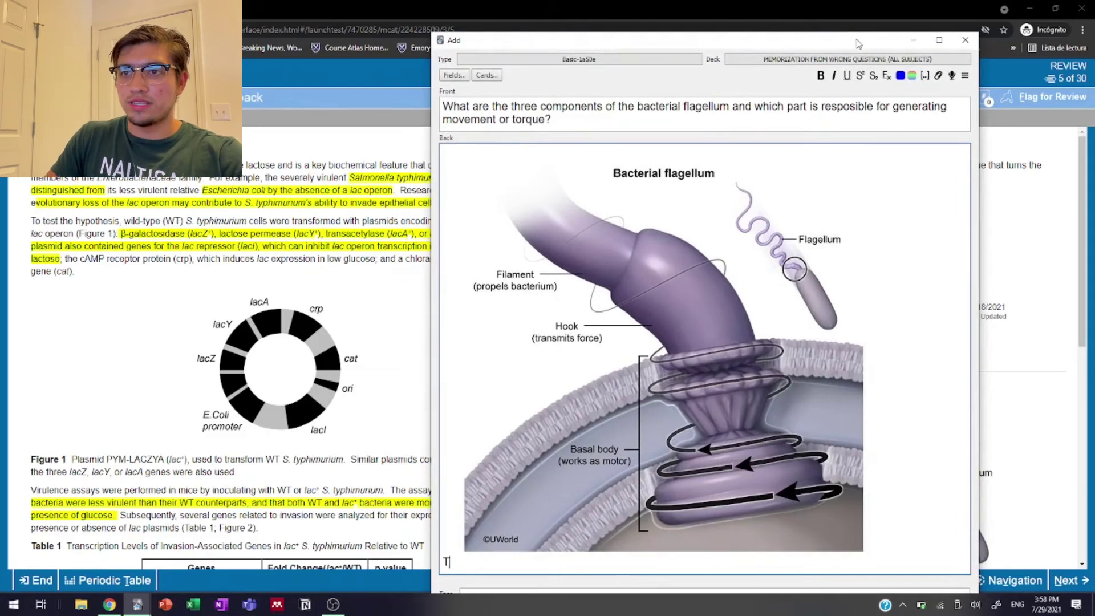
Caption the diagram: 'The motor or engine of the flagellum and generator of movement = the basal body'
text(The mo)
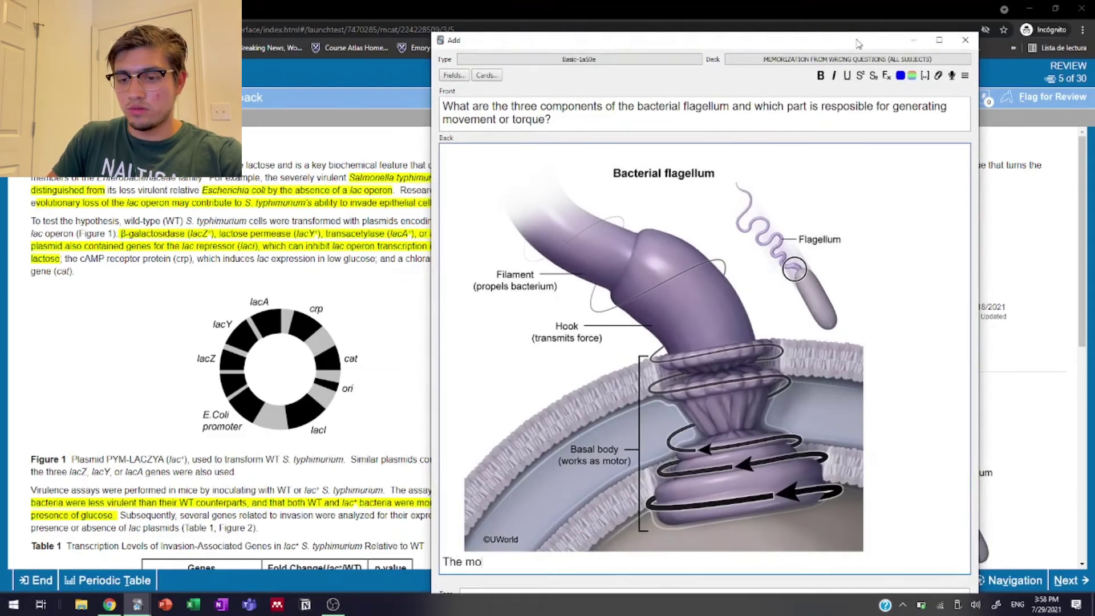
text(to)
key(BackSpace)
text(tor or e)
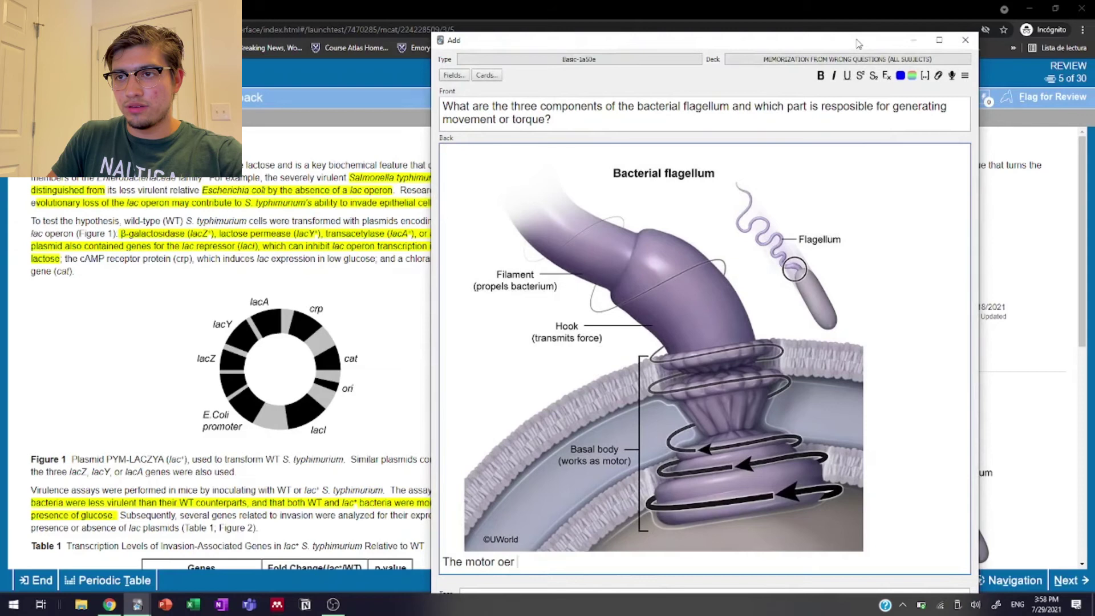
text(ngine of the g)
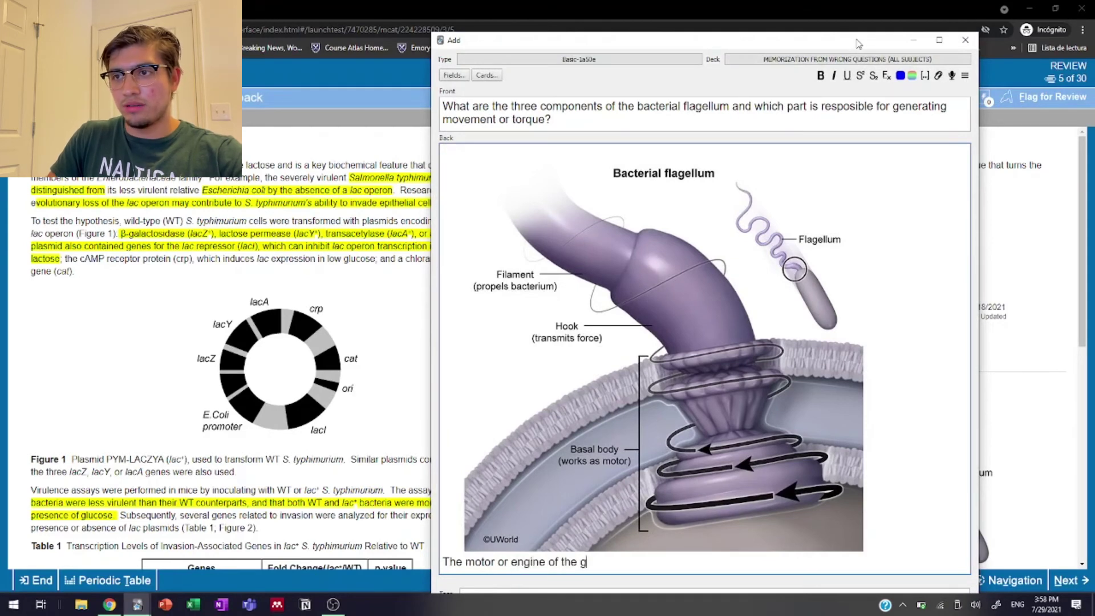
key(BackSpace)
text(flagellum )
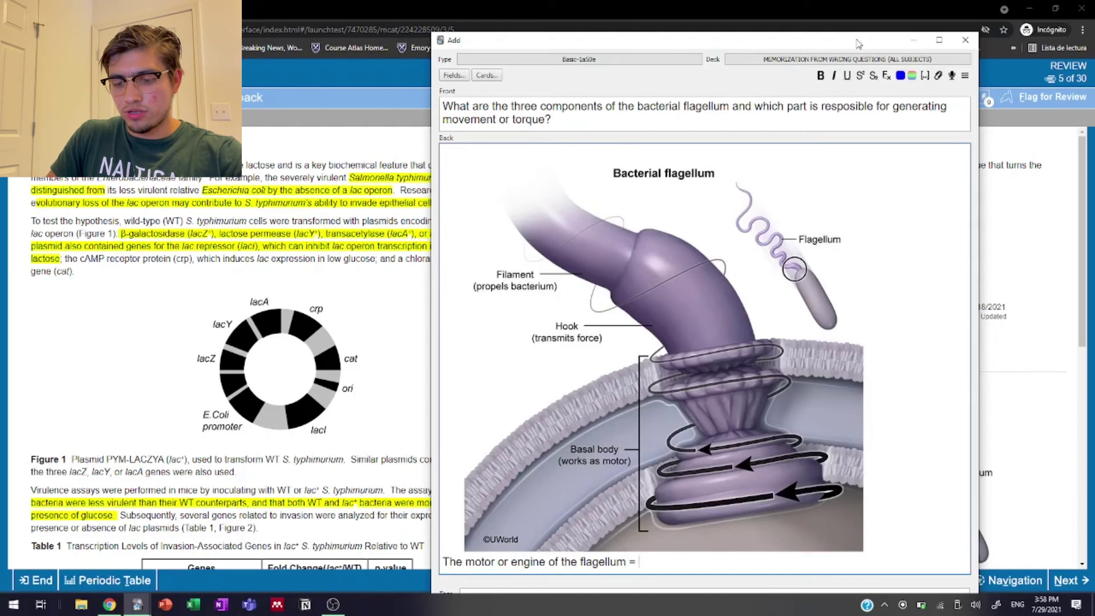
text(= generator)
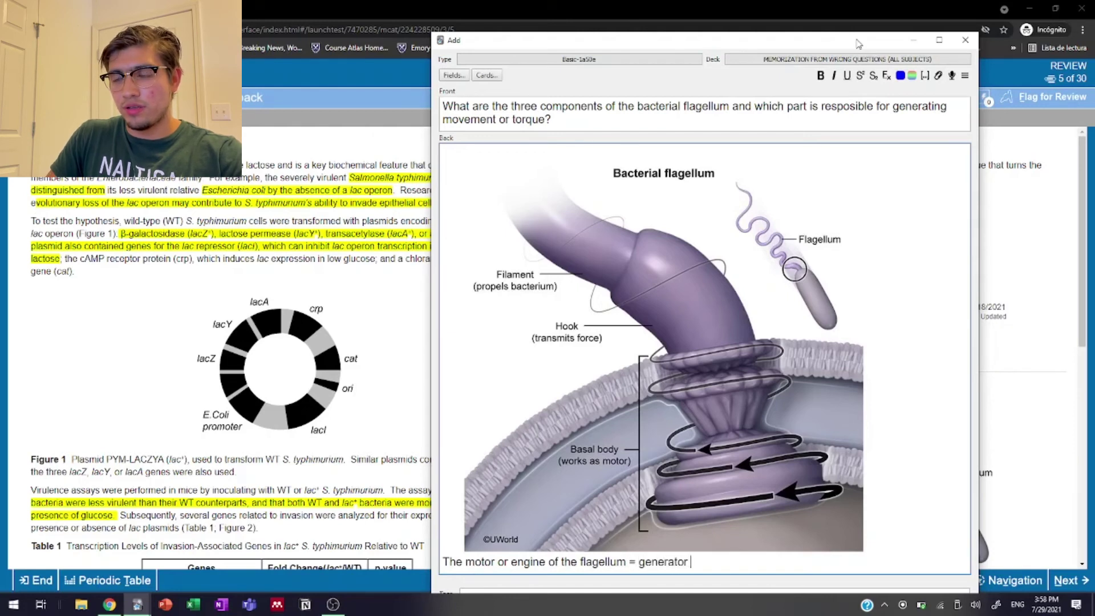
key(BackSpace)
key(BackSpace)
key(BackSpace)
key(BackSpace)
key(BackSpace)
key(BackSpace)
key(BackSpace)
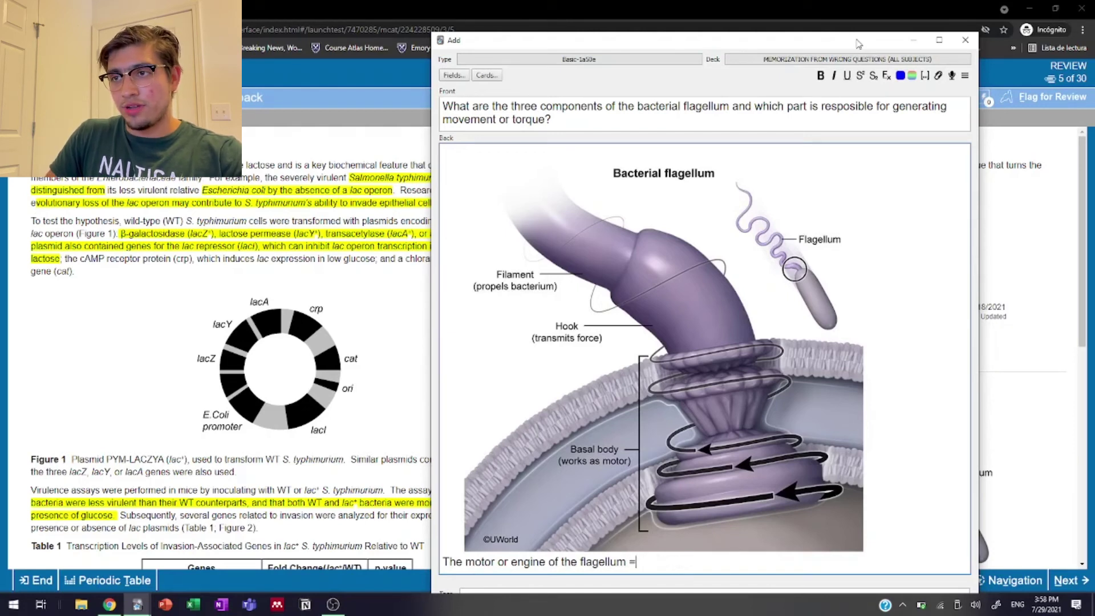
text(and genera)
key(BackSpace)
key(BackSpace)
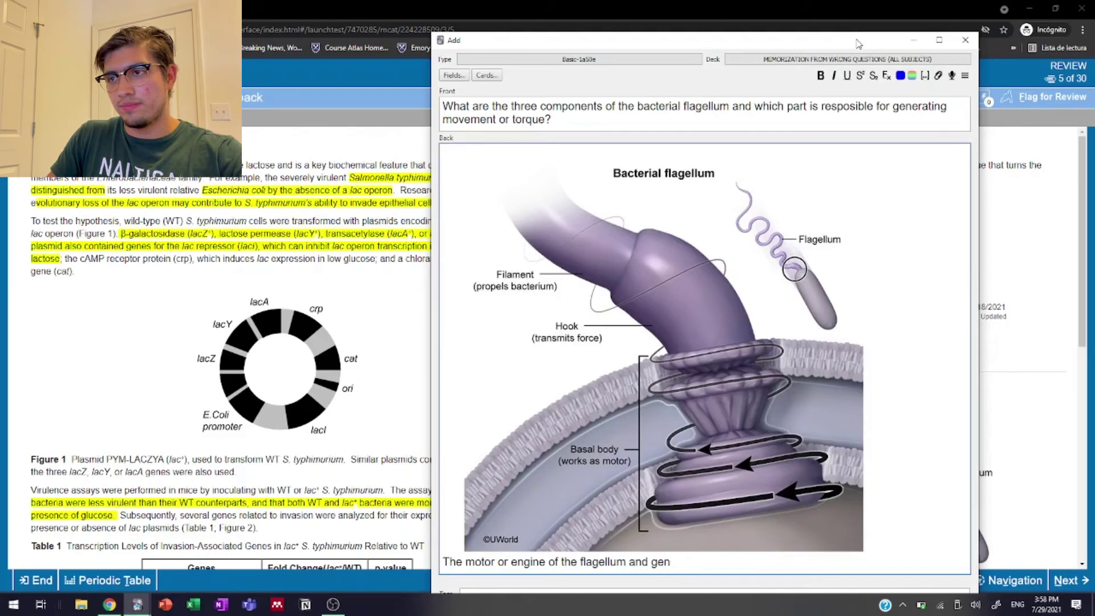
text(erator of movement )
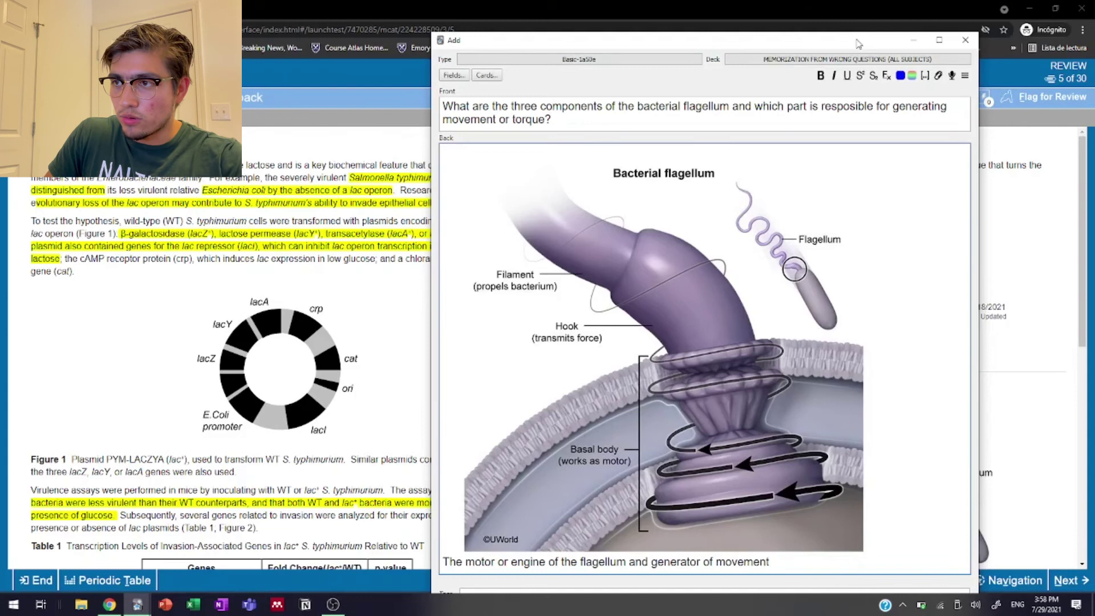
text(= the basal body)
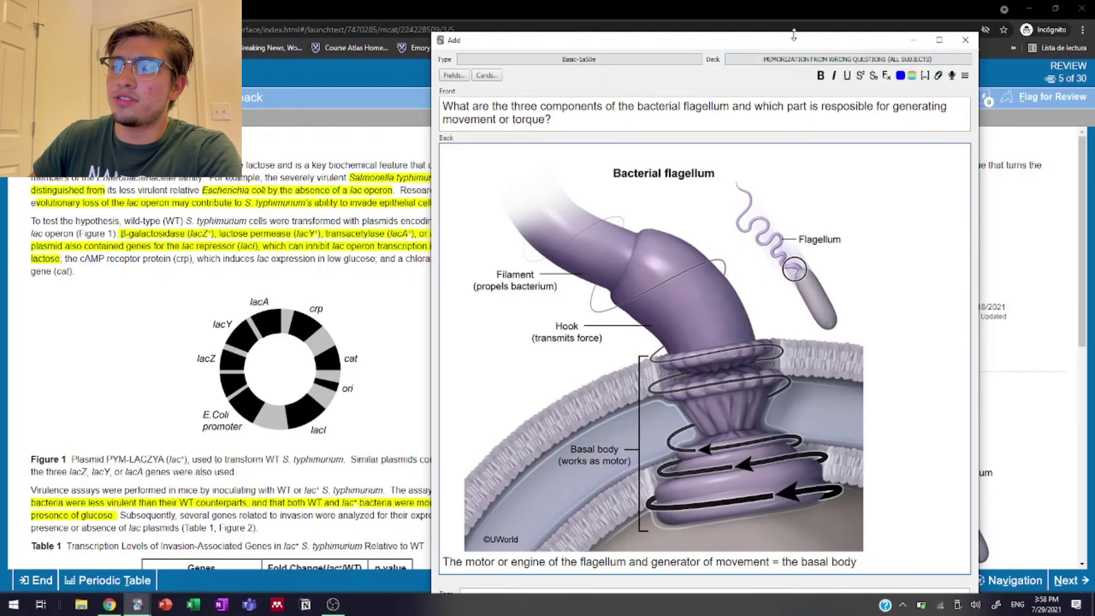
Add the finished card to the deck and return to the UWorld question
drag(795, 44, 781, 0)
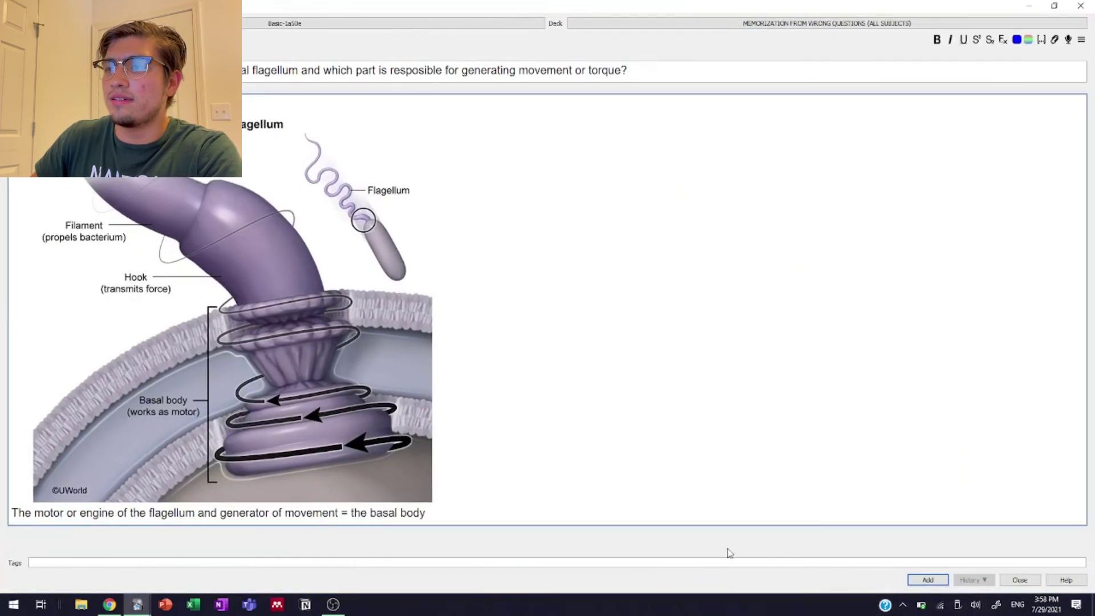
click(927, 580)
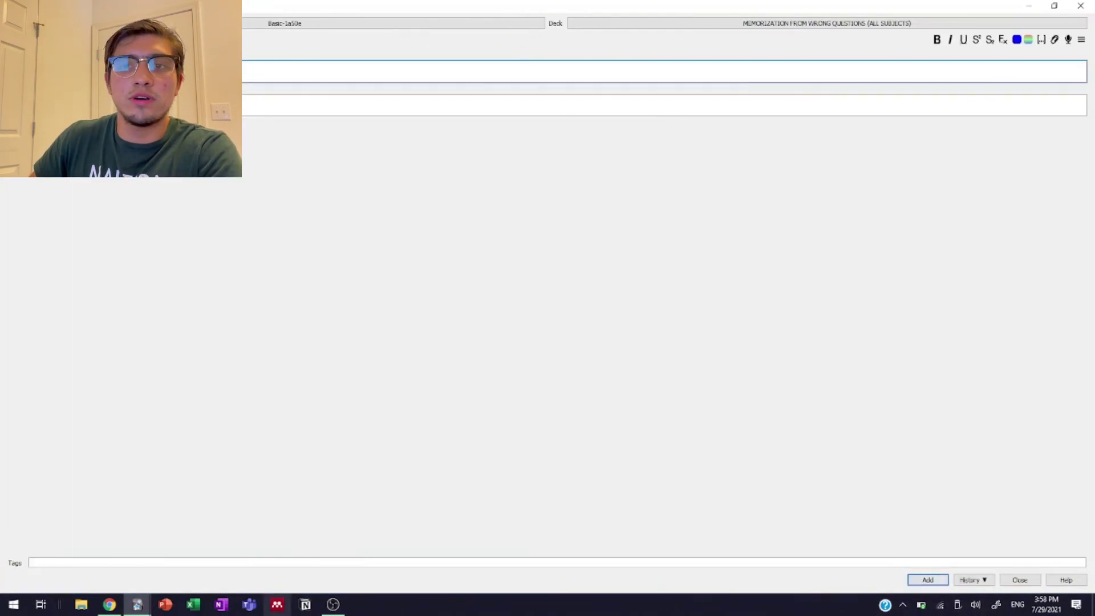
click(112, 606)
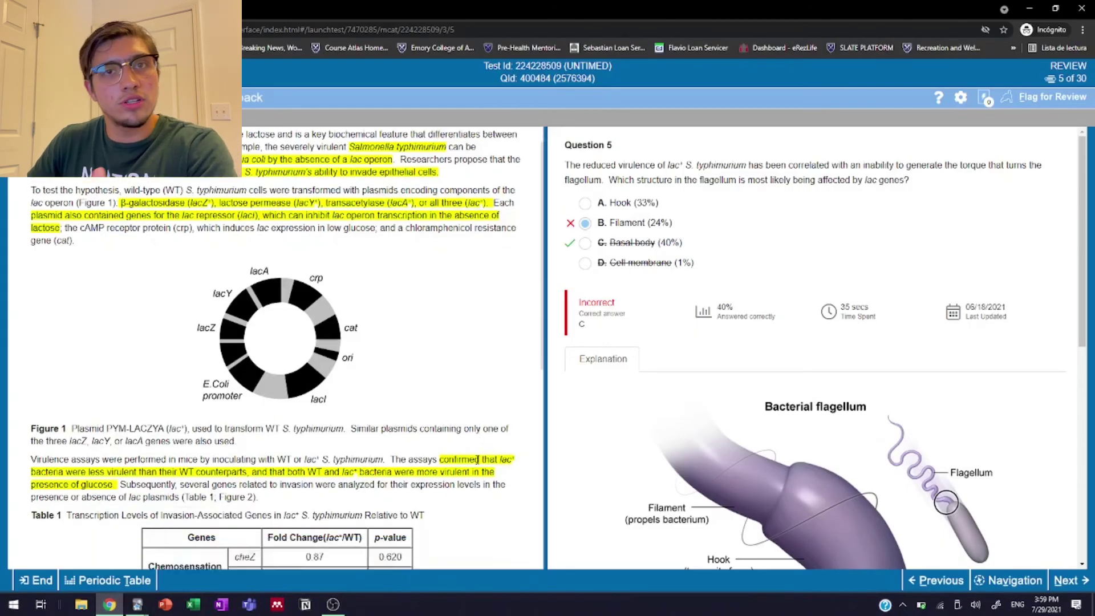
scroll(482, 462, down, 2)
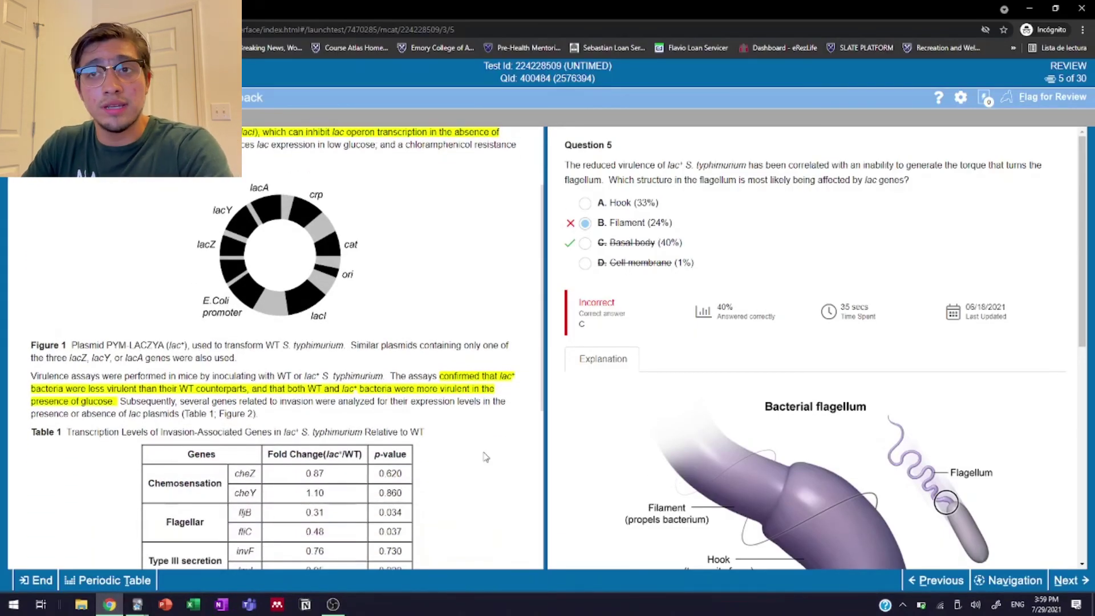